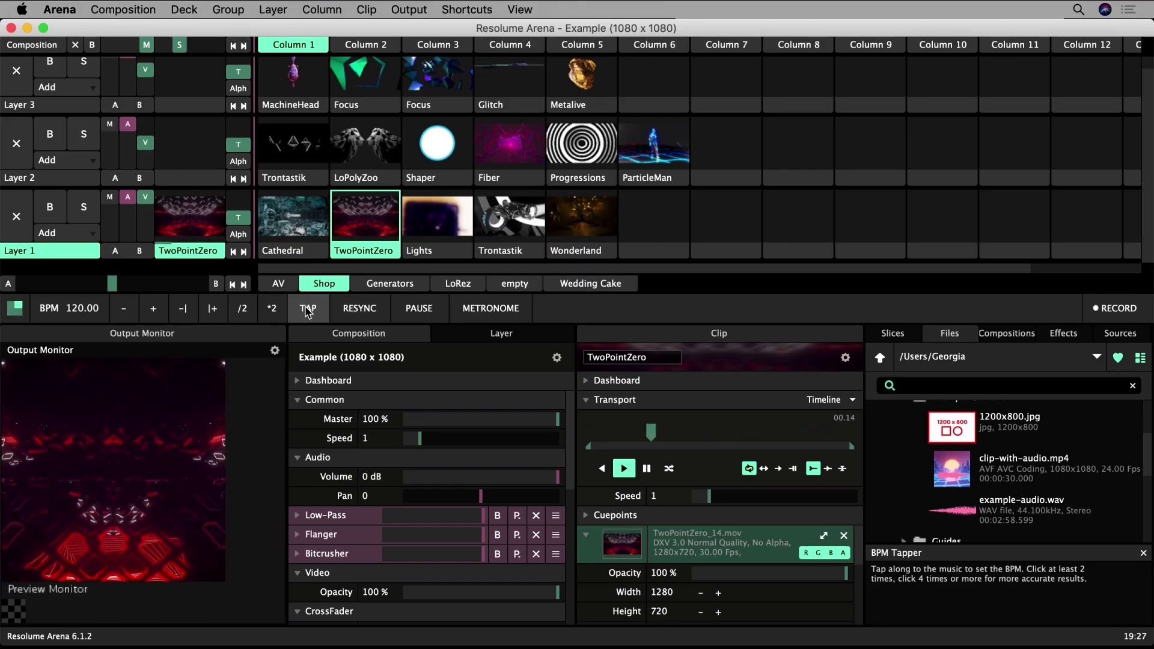
# Step: Tap TAP eight times along with the music to set a rough tempo
pyautogui.click(307, 308)
pyautogui.click(307, 308)
pyautogui.click(306, 308)
pyautogui.click(307, 308)
pyautogui.click(307, 308)
pyautogui.click(306, 308)
pyautogui.click(307, 309)
pyautogui.click(307, 308)
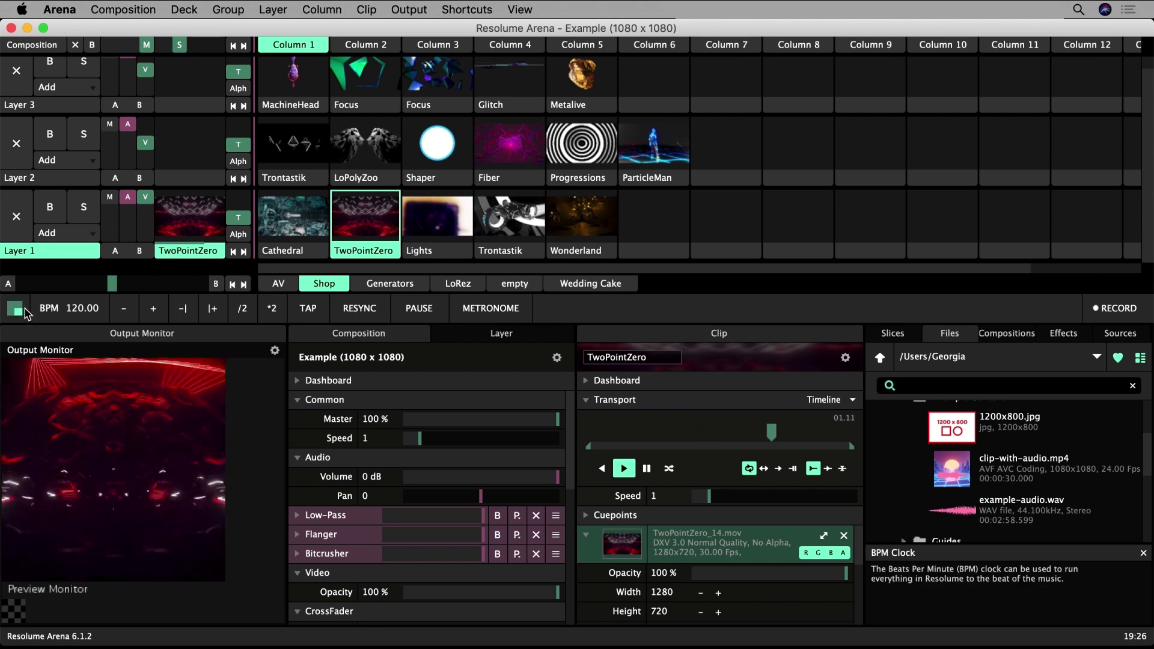
# Step: Try the tempo controls: step down and back up to 120, halve to 60, double to 120 BPM
pyautogui.doubleClick(83, 309)
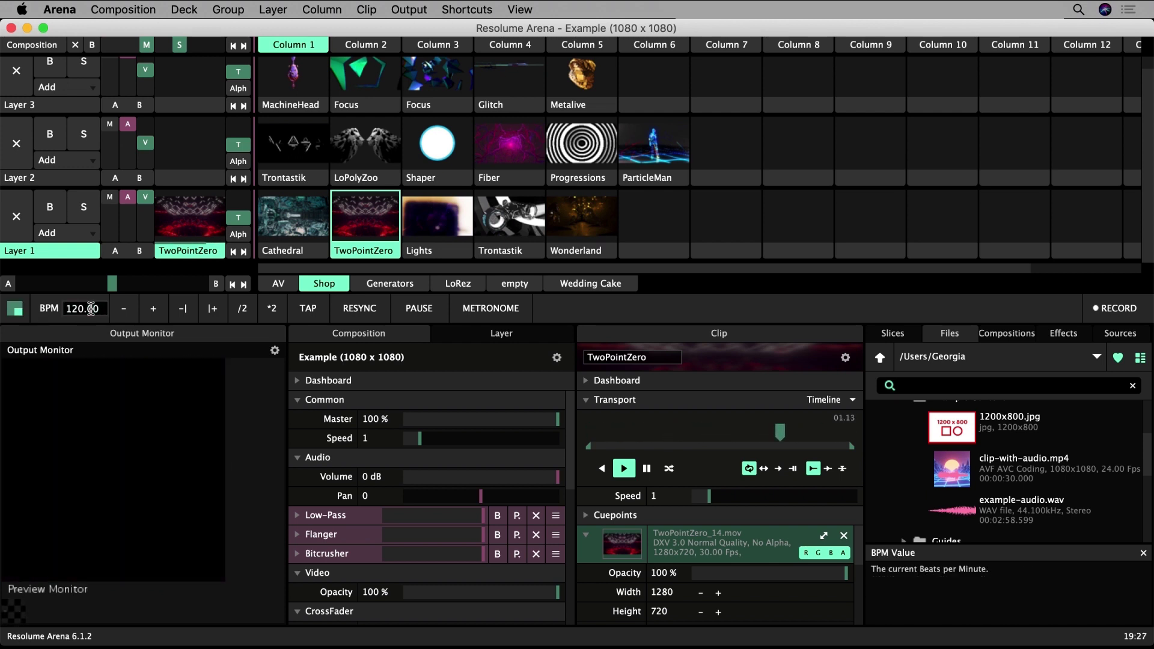
pyautogui.press('Return')
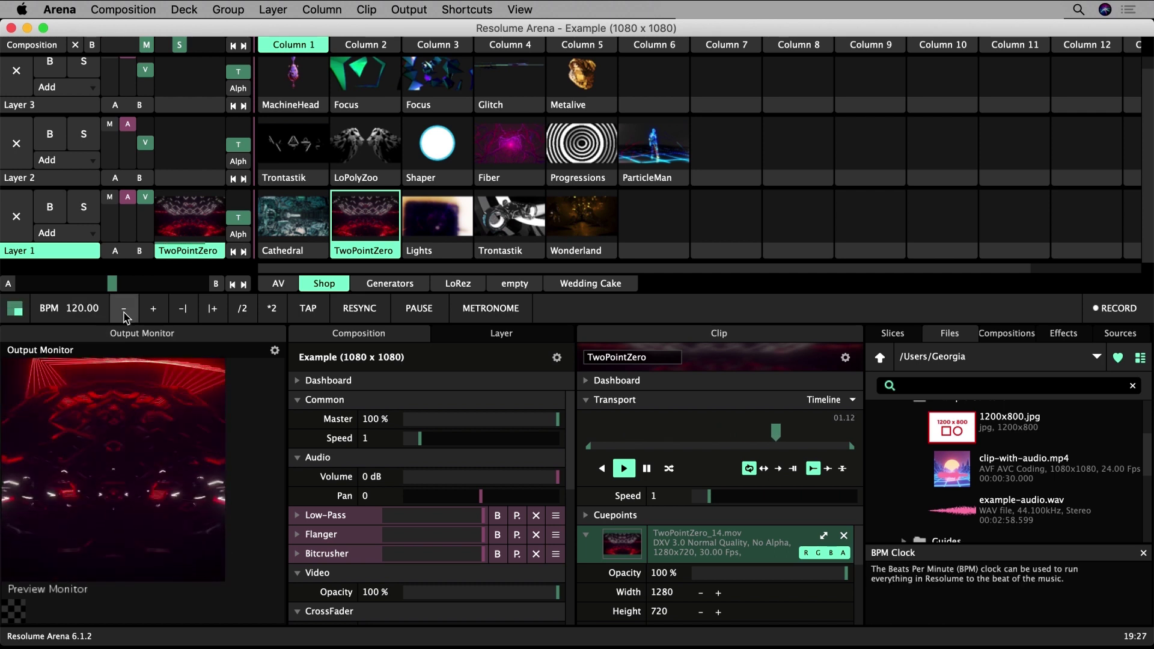
pyautogui.click(123, 309)
pyautogui.click(123, 309)
pyautogui.click(124, 309)
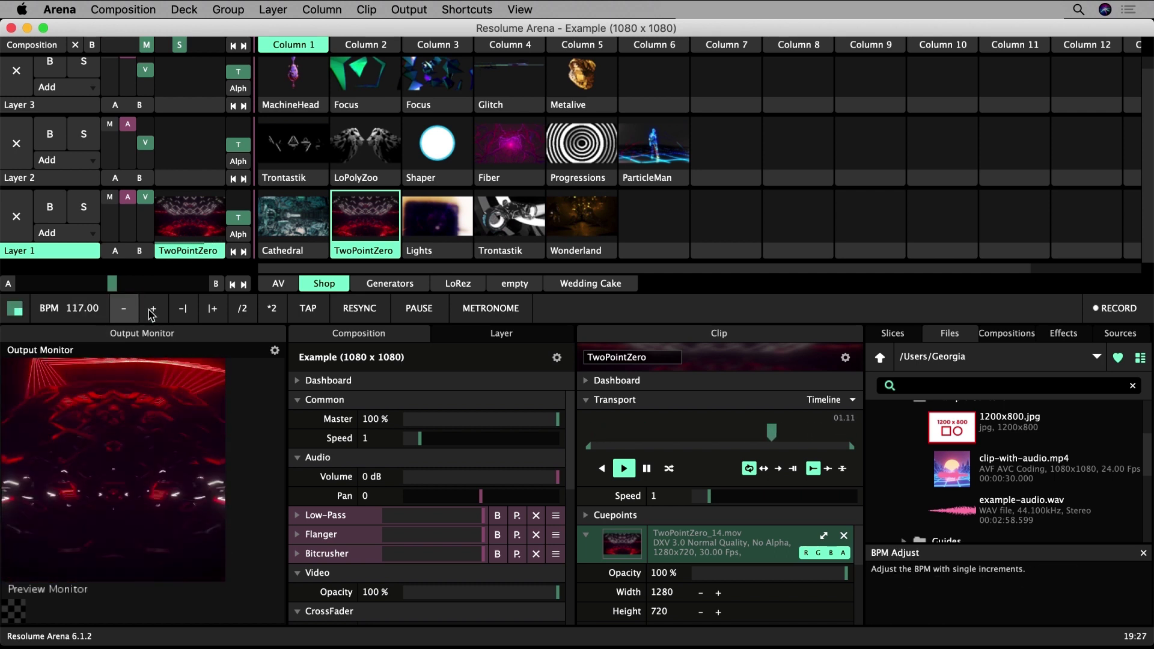
pyautogui.click(154, 309)
pyautogui.click(153, 309)
pyautogui.click(154, 309)
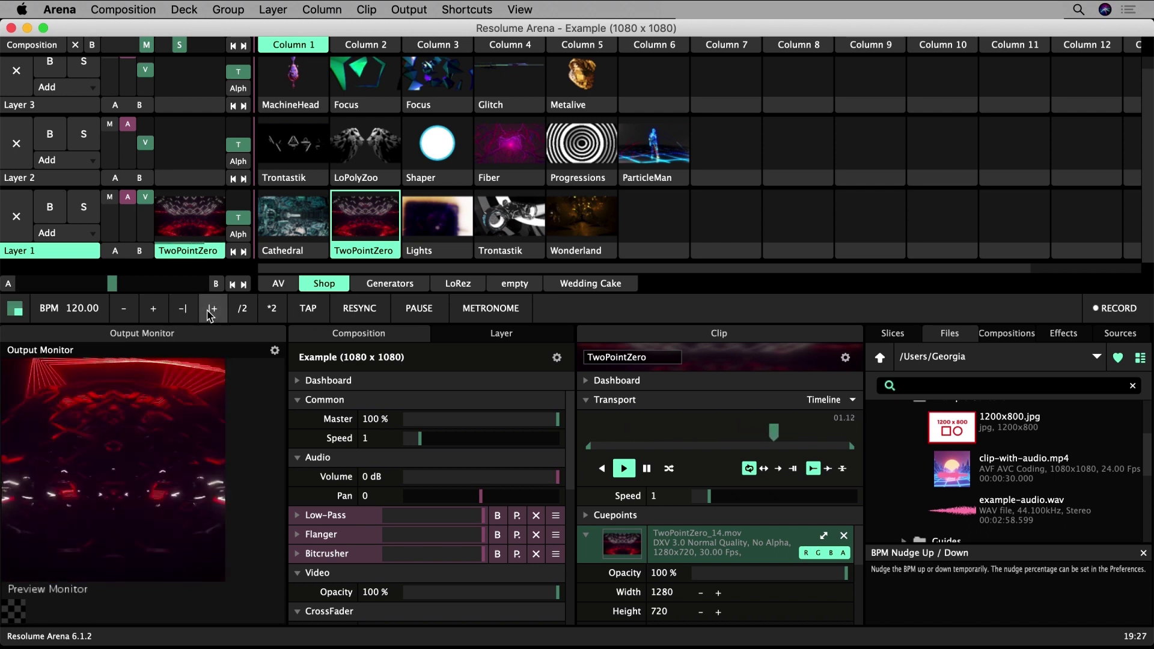
pyautogui.click(243, 309)
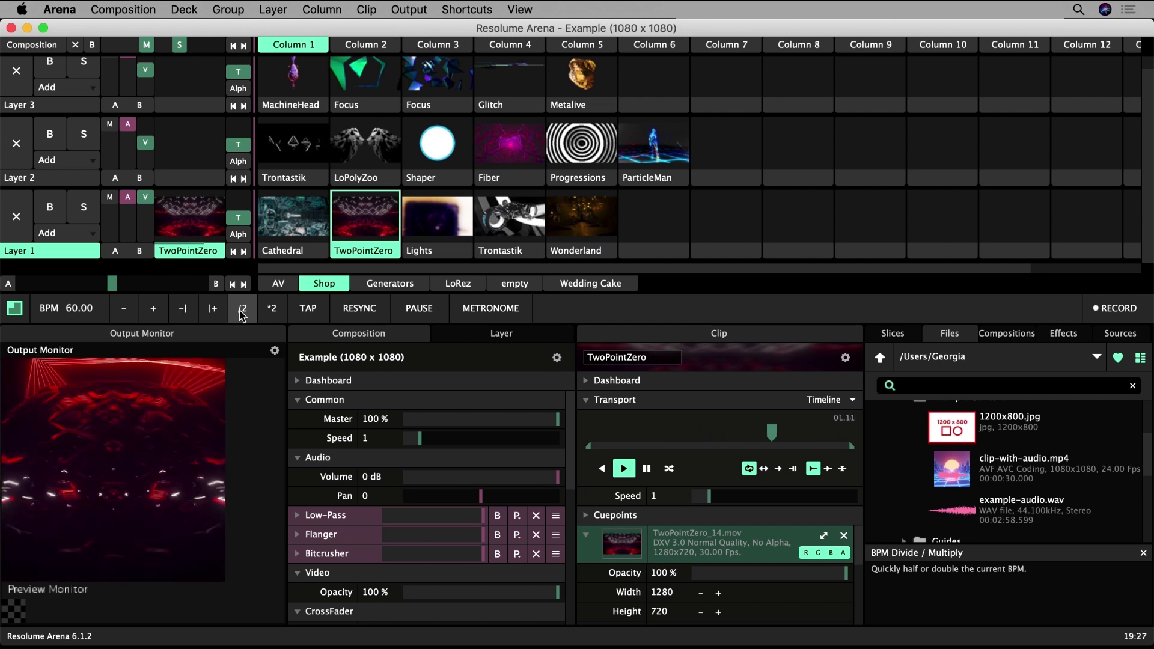
pyautogui.click(271, 310)
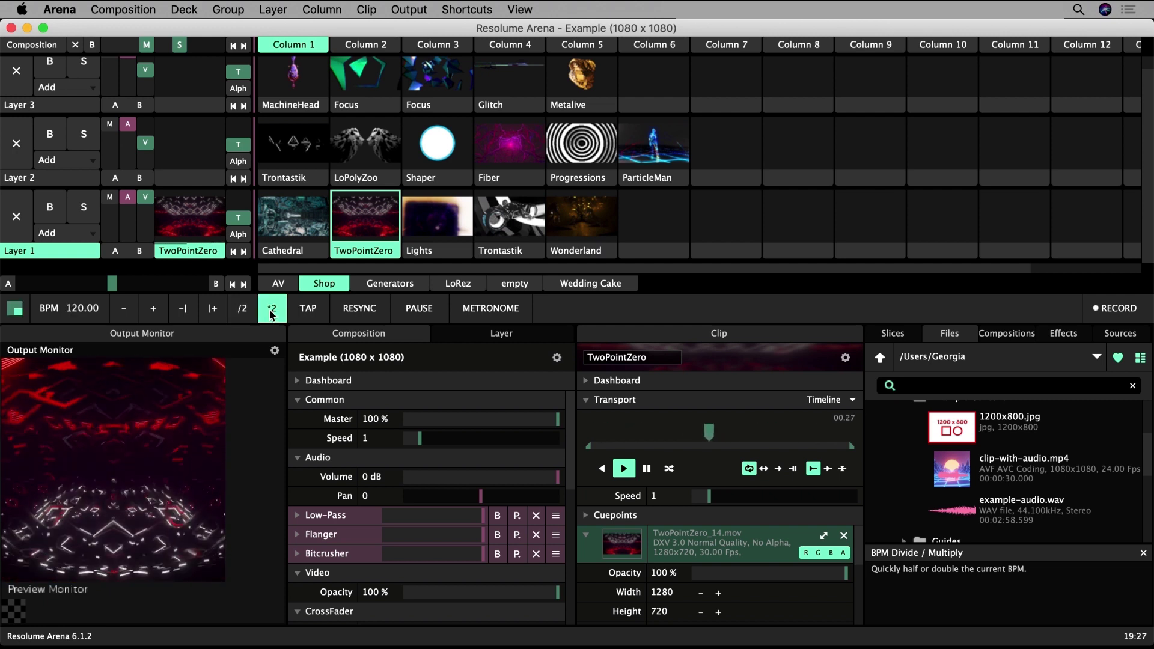
# Step: Tap TAP in time with the music until the tempo settles at 127.83 BPM
pyautogui.click(314, 319)
pyautogui.click(312, 317)
pyautogui.click(310, 314)
pyautogui.click(308, 313)
pyautogui.click(308, 310)
pyautogui.click(308, 311)
pyautogui.click(308, 311)
pyautogui.click(307, 311)
pyautogui.click(308, 311)
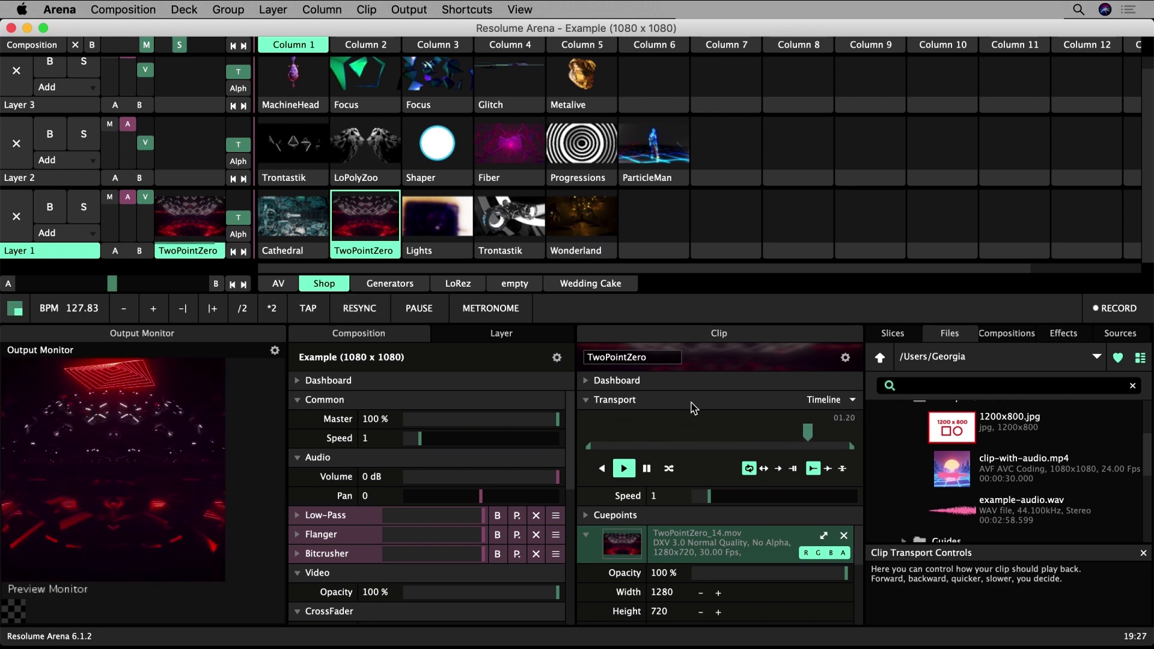
# Step: Switch TwoPointZero's Transport from Timeline to BPM Sync and adjust its Beats to 4
pyautogui.click(824, 400)
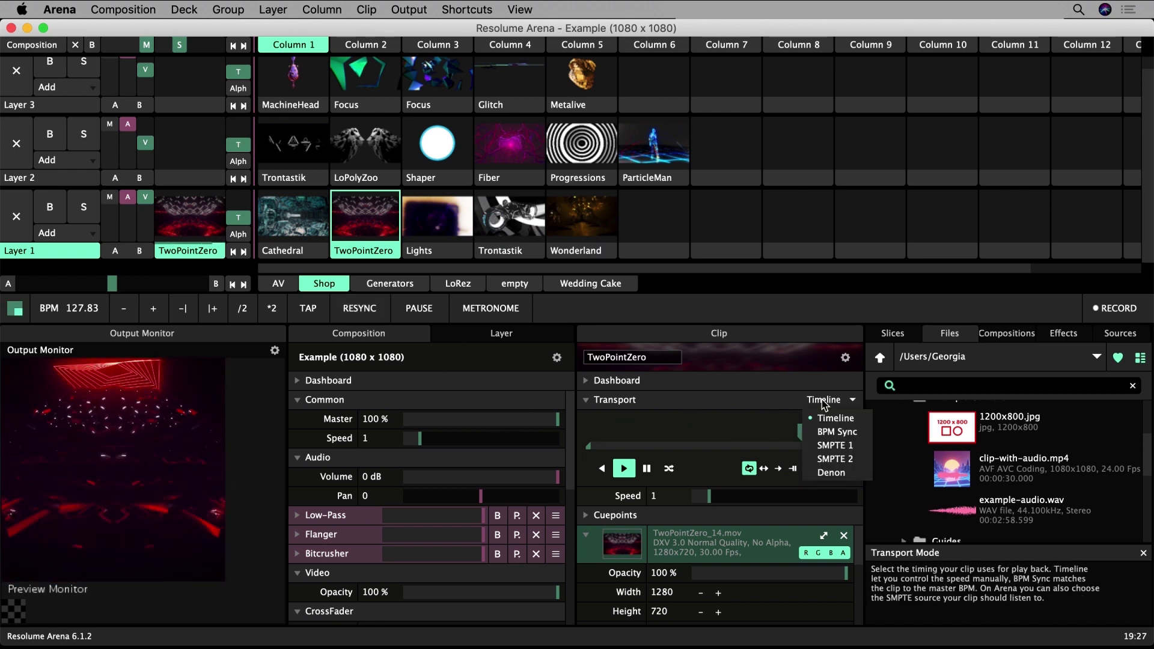
pyautogui.click(837, 433)
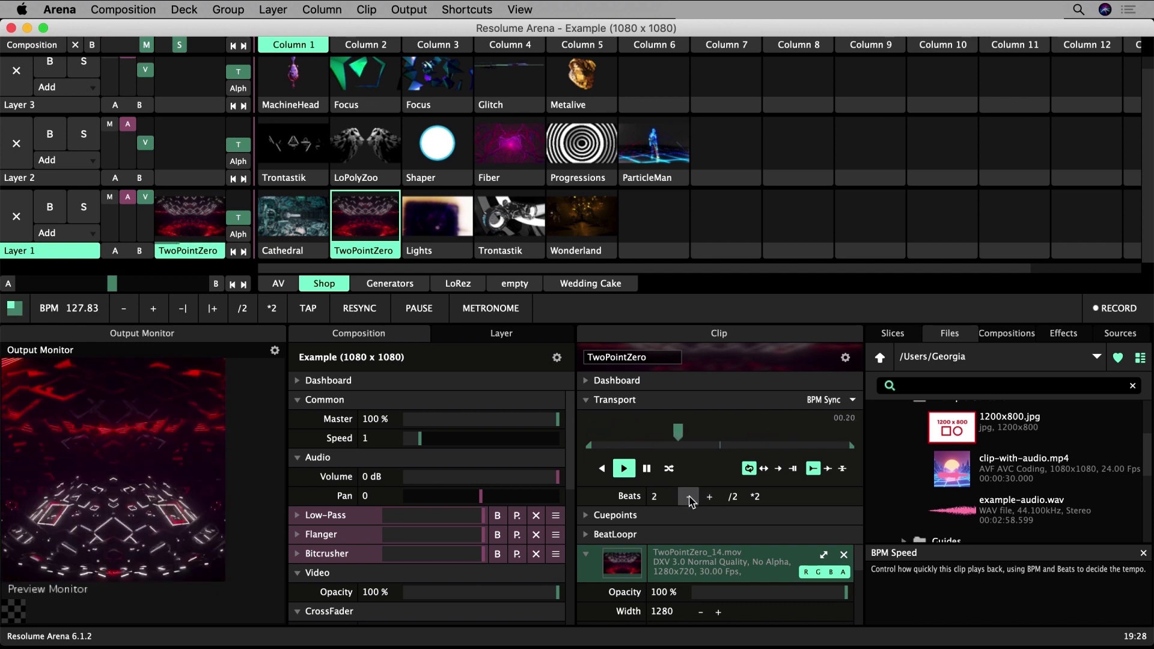
pyautogui.click(709, 497)
pyautogui.click(710, 497)
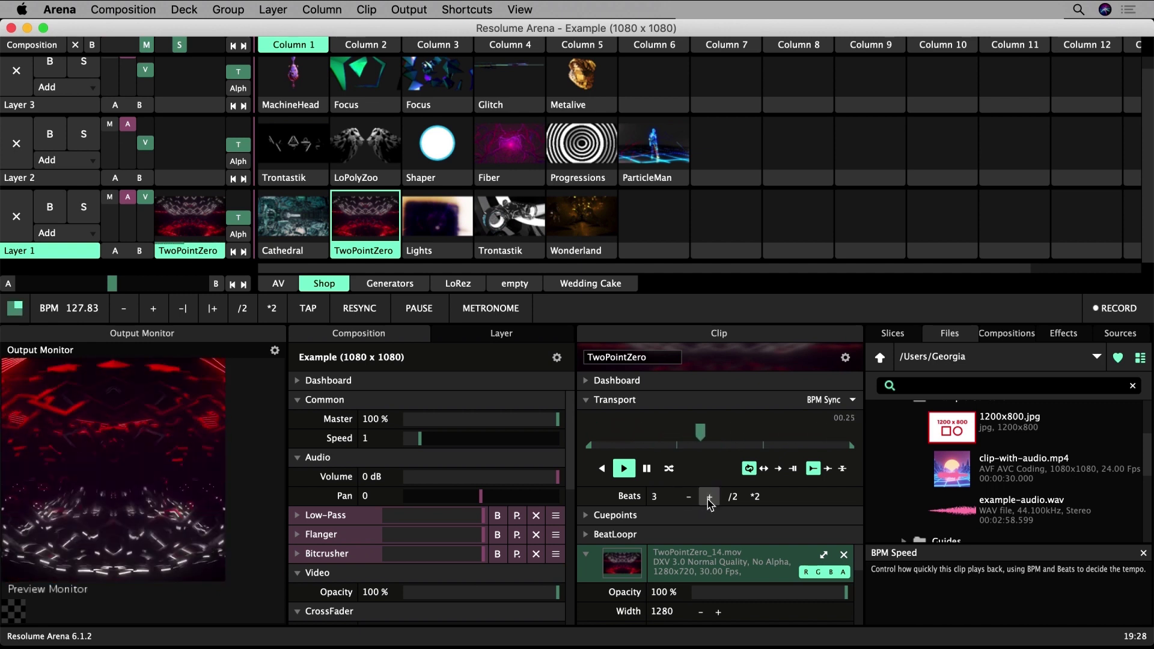
pyautogui.click(709, 497)
pyautogui.click(709, 496)
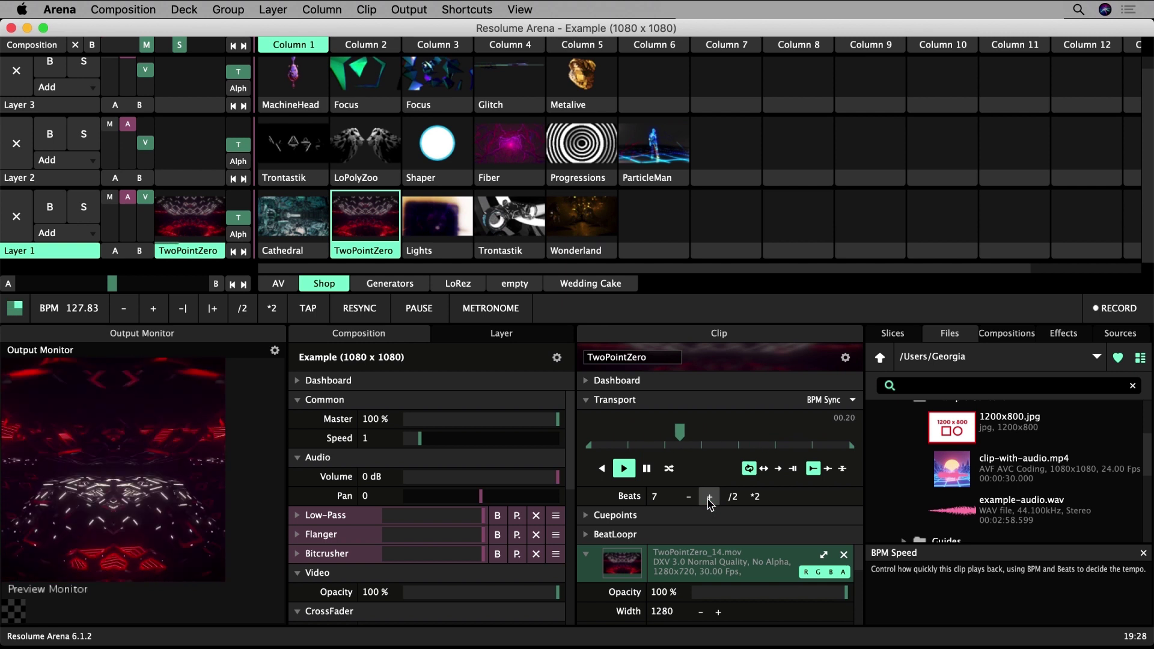
pyautogui.click(689, 496)
pyautogui.click(689, 497)
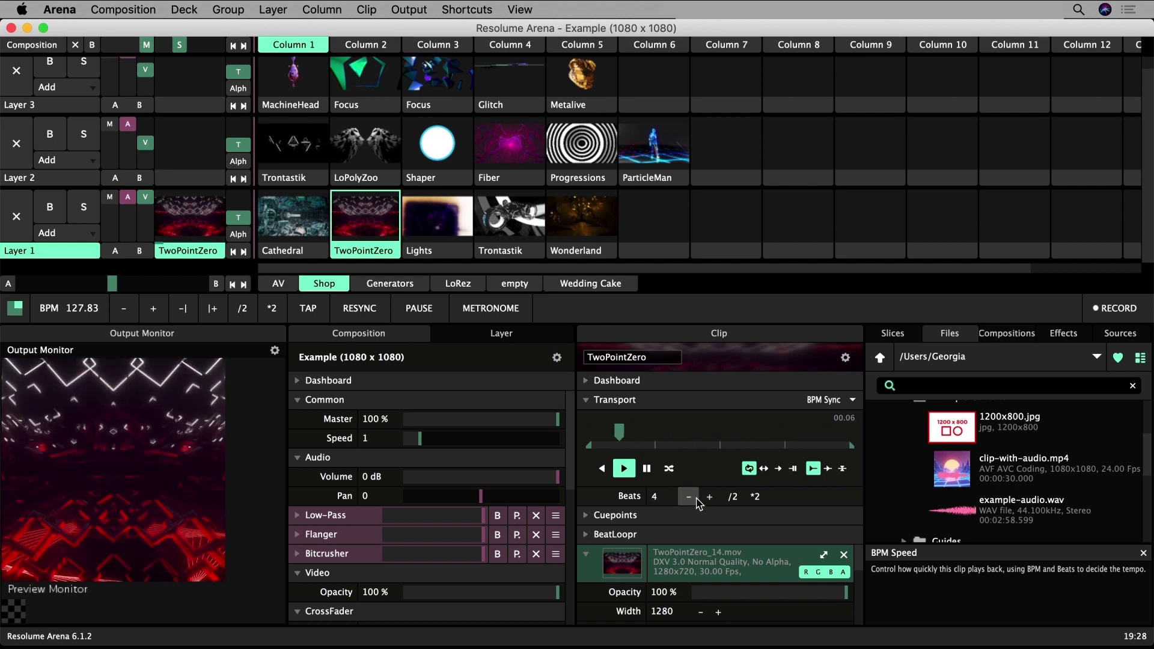
pyautogui.click(733, 497)
pyautogui.click(755, 496)
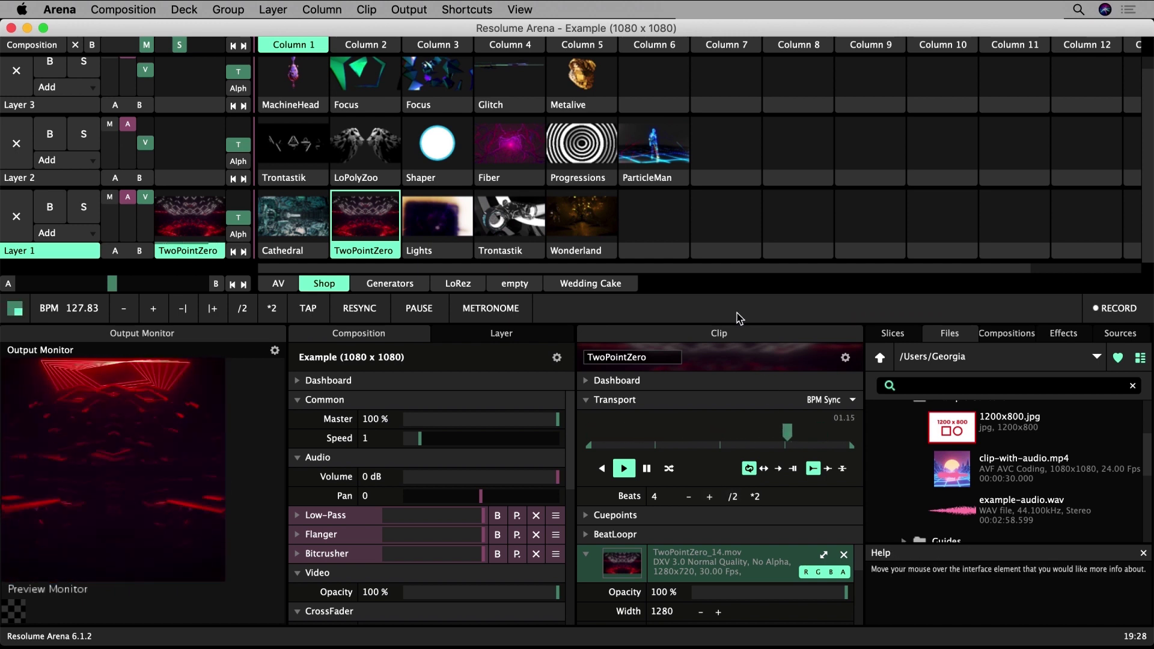
# Step: Play Sparkle Triangle from the Wedding Cake deck and set its Size animation to BPM Sync
pyautogui.click(624, 285)
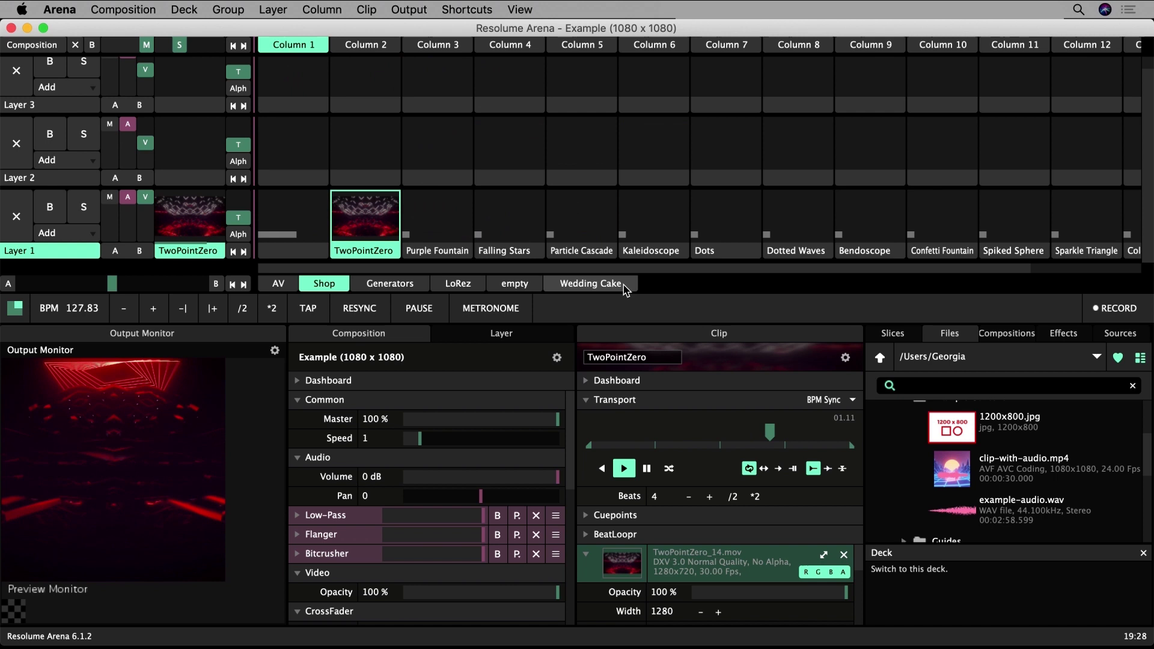
pyautogui.click(1078, 233)
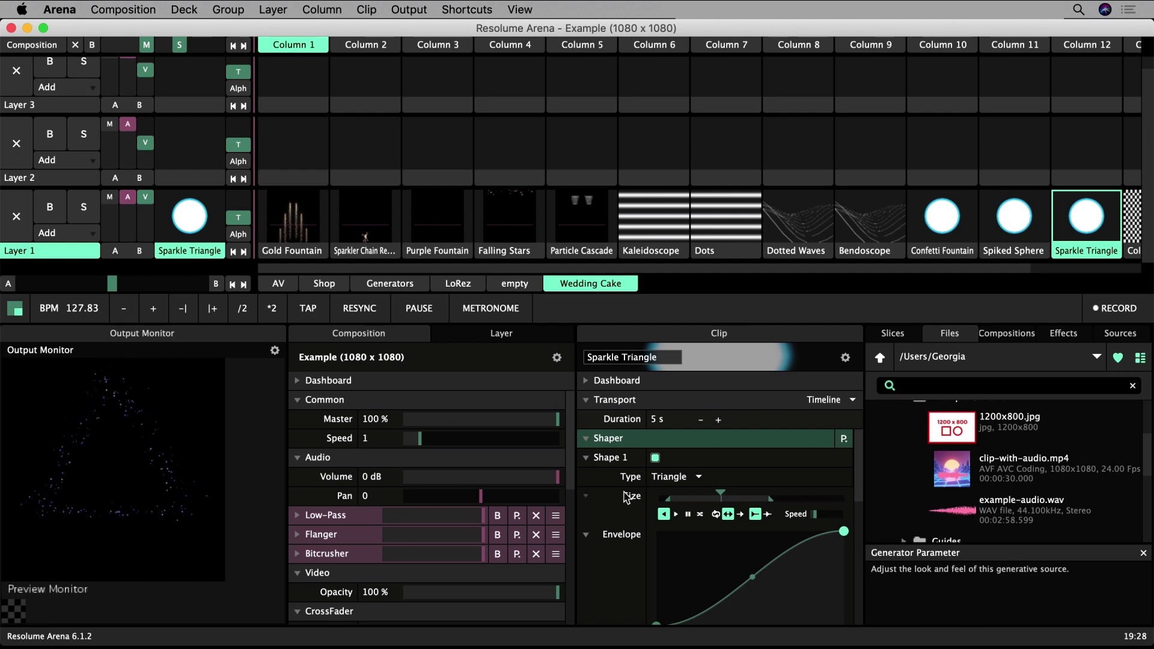
pyautogui.click(589, 499)
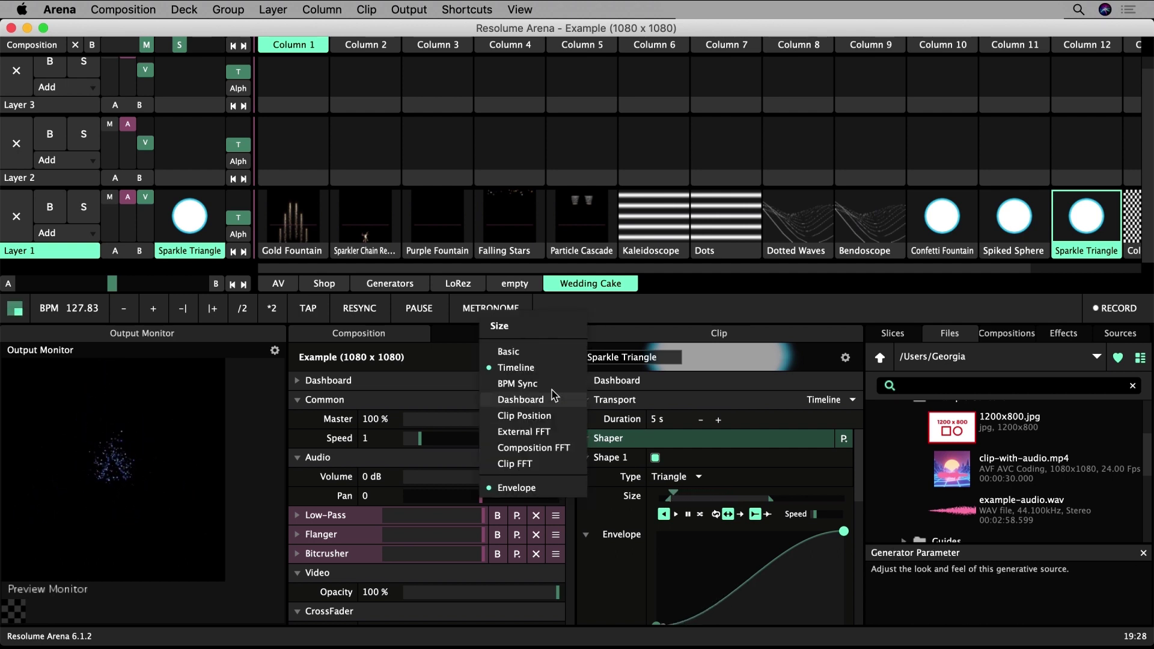
pyautogui.click(531, 390)
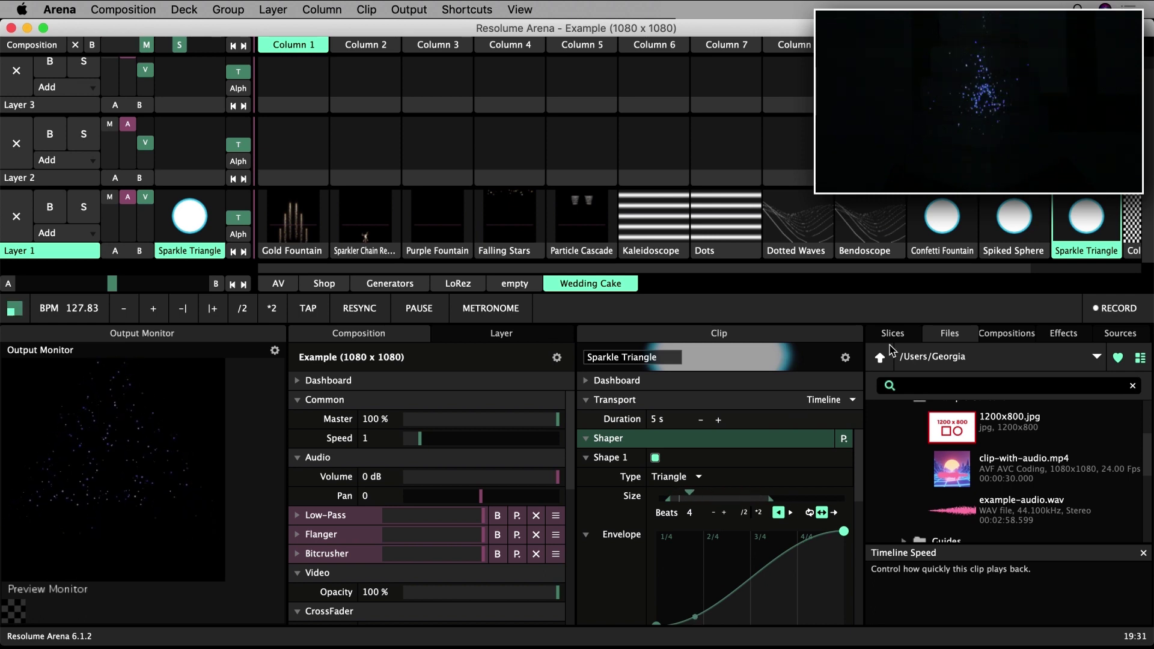
# Step: Play Spiked Sphere, drive its Sphere size with External FFT, and open the Audio preferences
pyautogui.click(1015, 222)
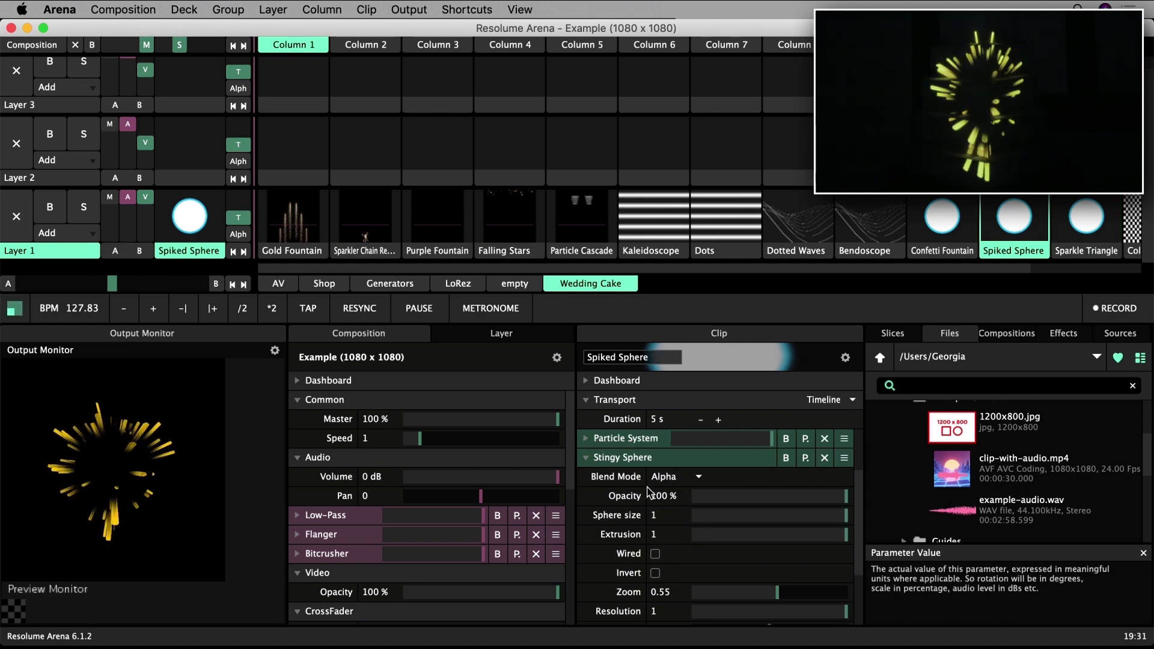
pyautogui.rightClick(589, 521)
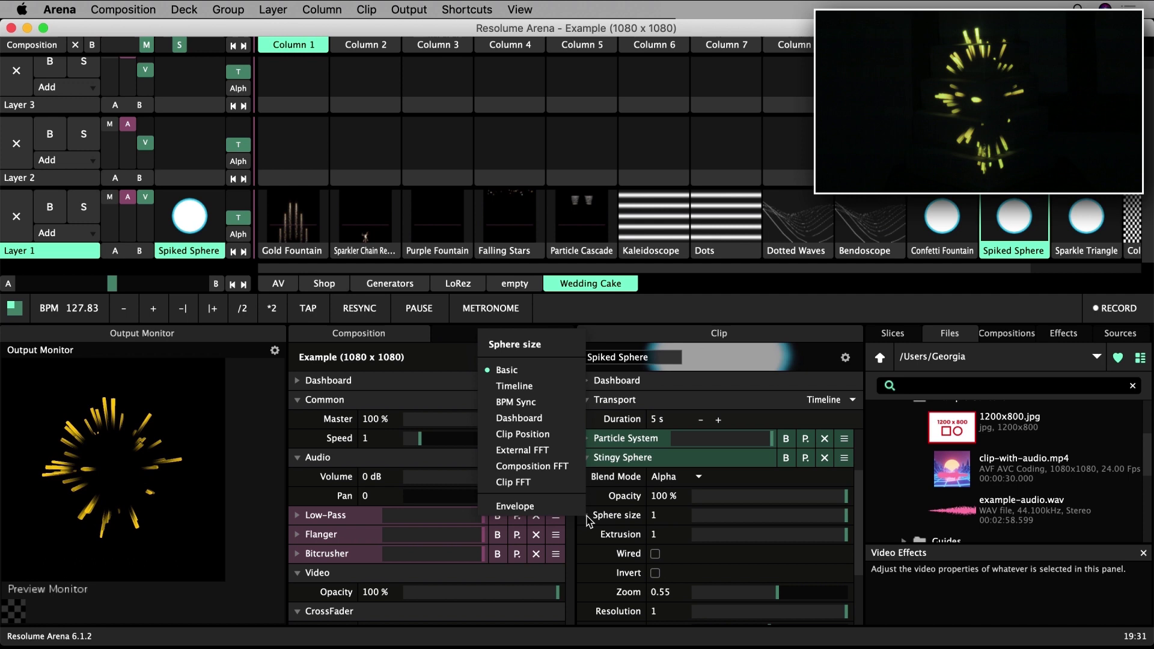
pyautogui.click(534, 452)
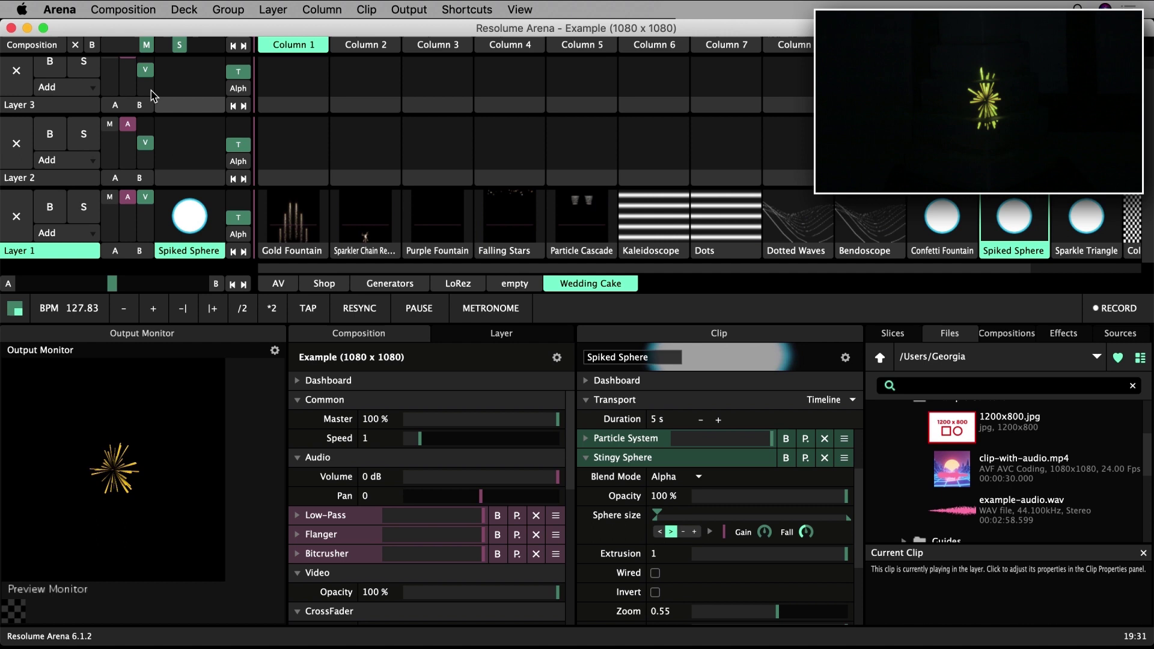
pyautogui.click(66, 12)
pyautogui.click(84, 29)
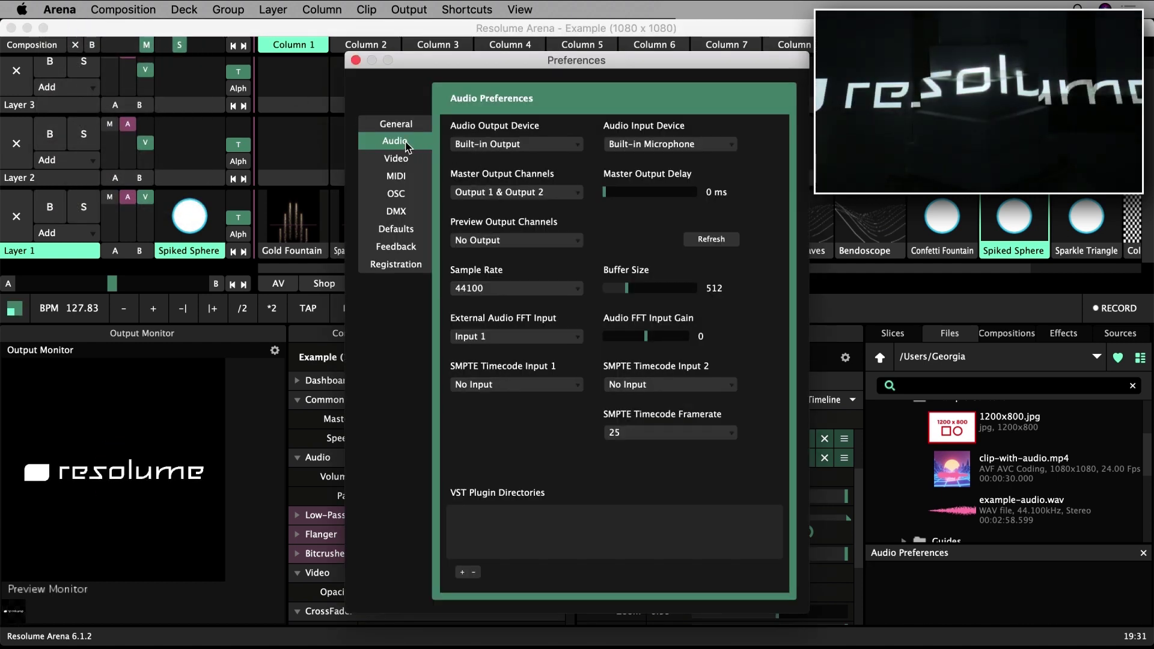
# Step: Keep the built-in microphone as the audio input device and close Preferences
pyautogui.click(649, 145)
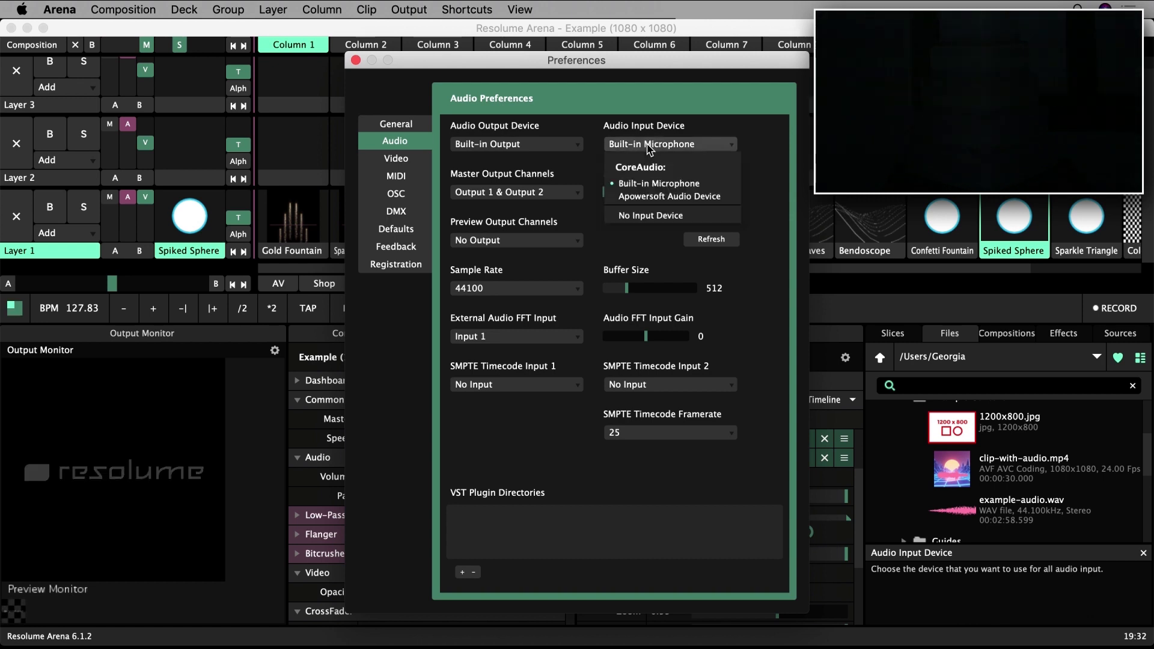
pyautogui.click(722, 131)
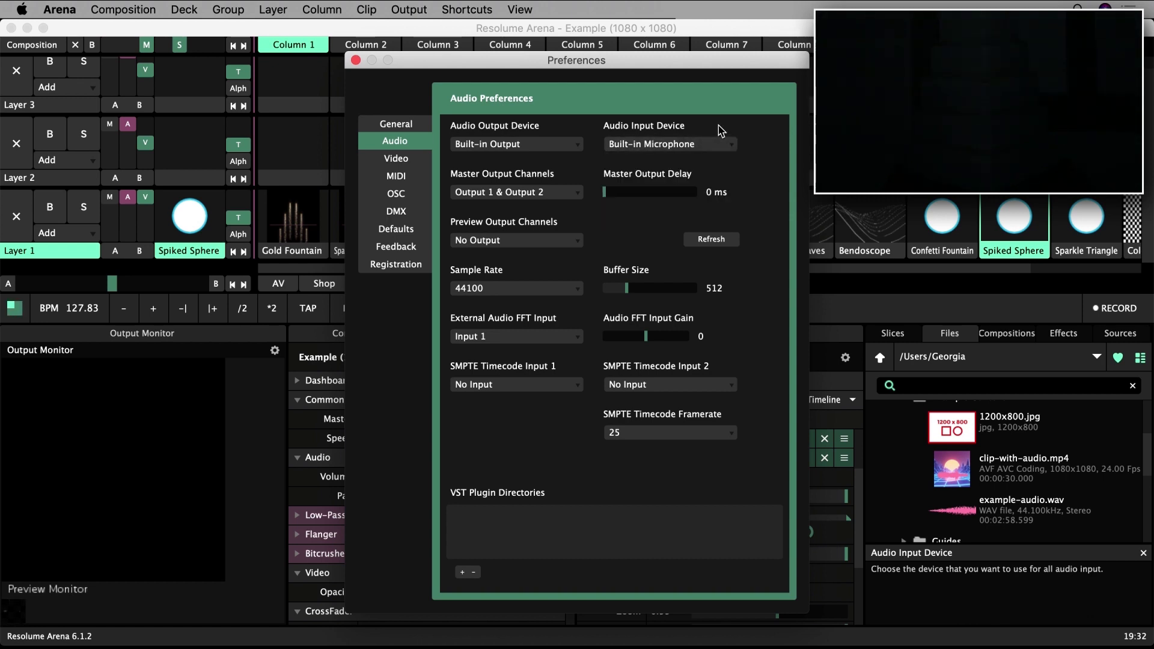
pyautogui.click(355, 61)
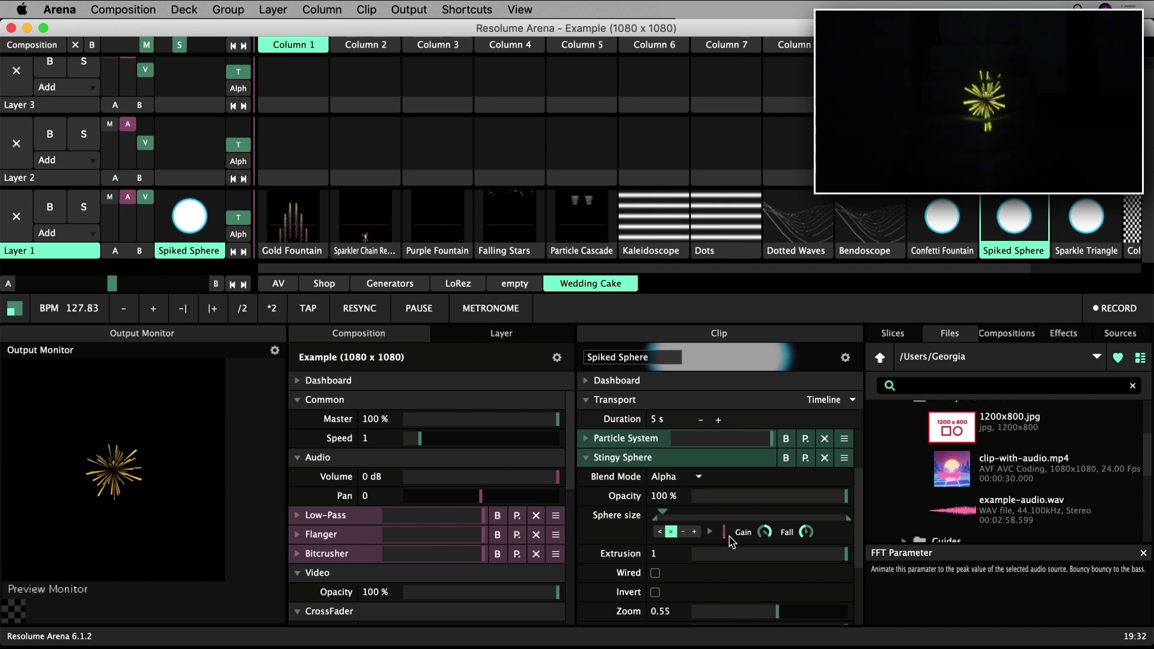
# Step: Raise the Audio FFT Input Gain, reset it to 0, and close Preferences
pyautogui.click(75, 14)
pyautogui.click(89, 29)
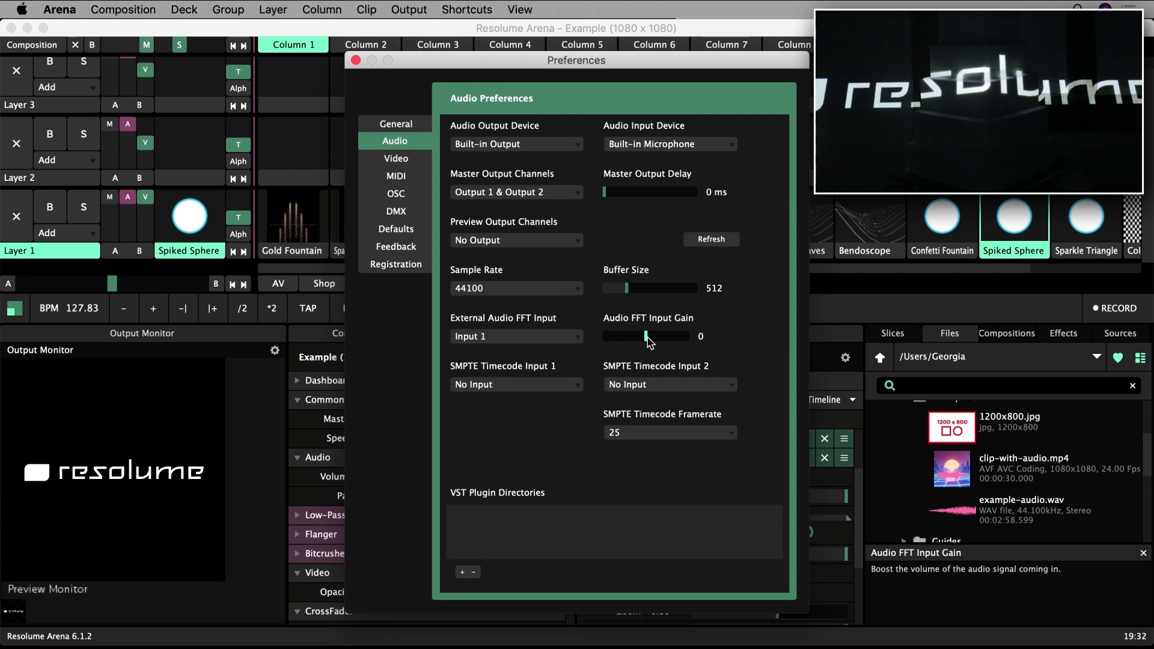
pyautogui.moveTo(647, 338); pyautogui.dragTo(663, 341)
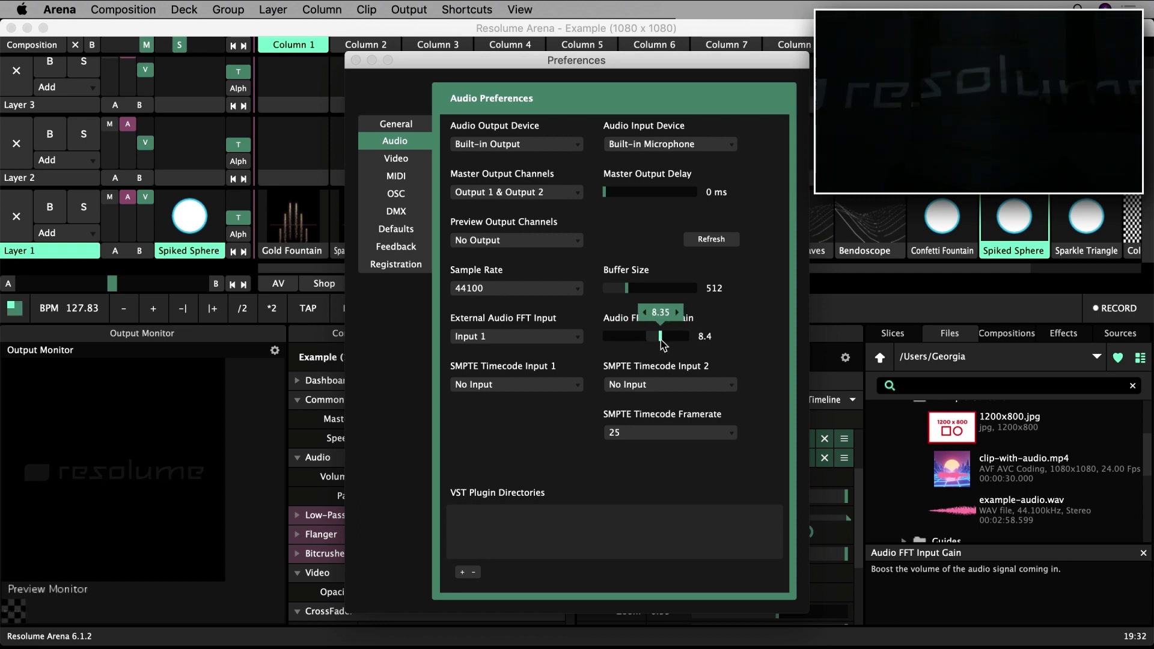
pyautogui.doubleClick(661, 338)
pyautogui.click(356, 60)
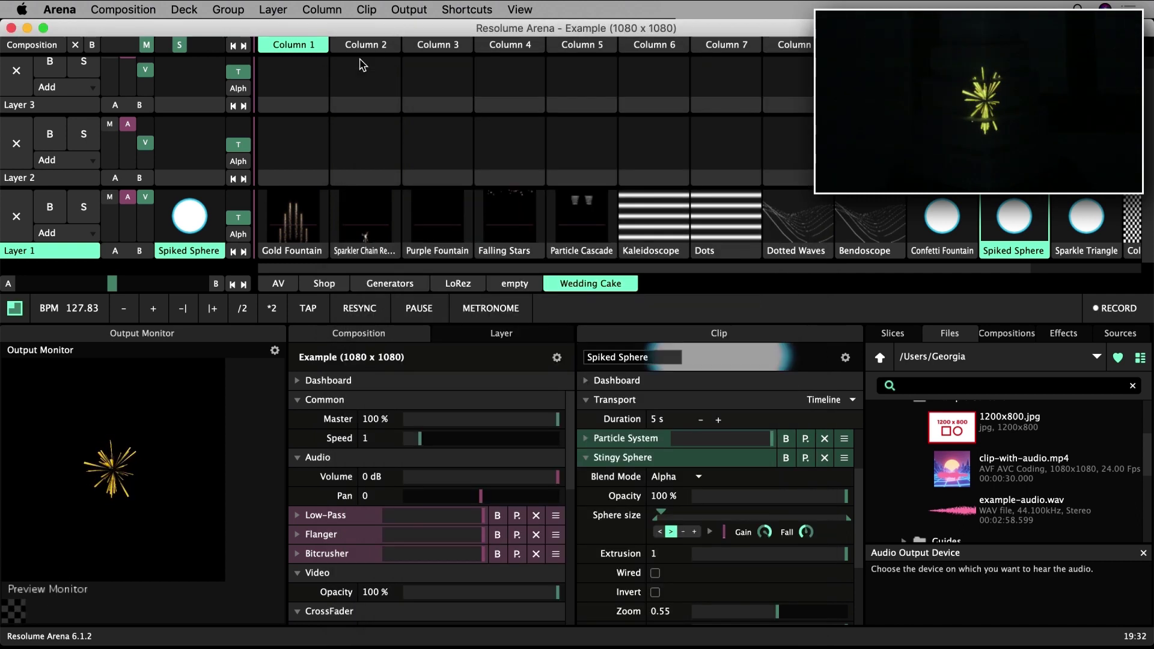
pyautogui.click(519, 9)
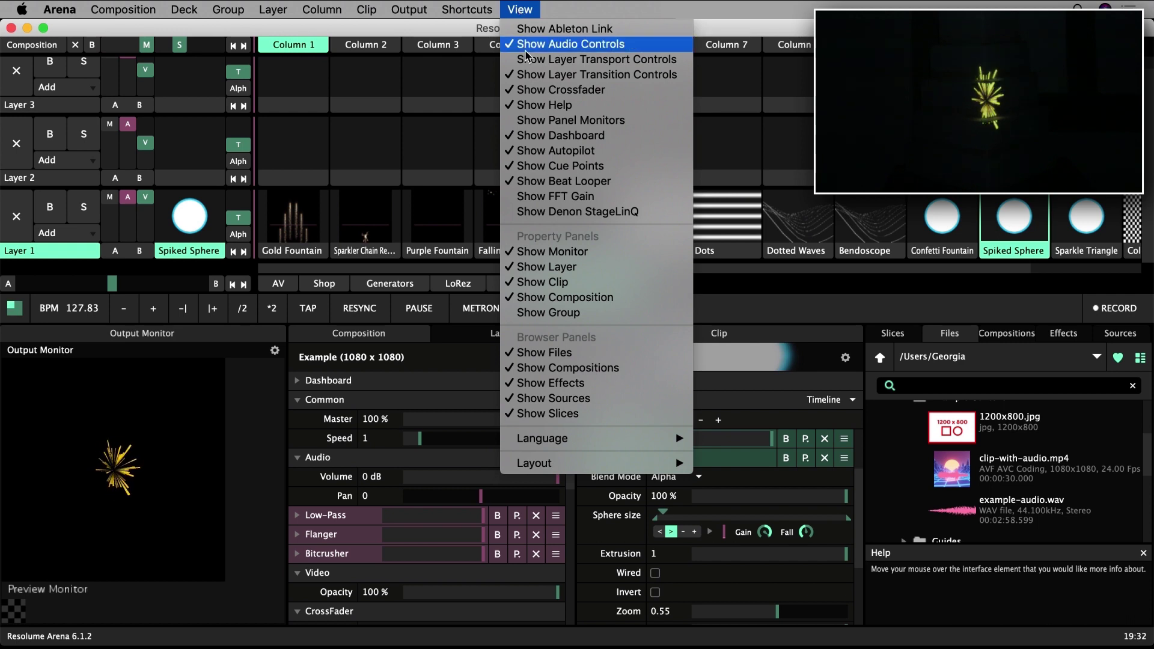
# Step: Enable Show FFT Gain in the View menu so the FFT GAIN knob appears in the toolbar
pyautogui.click(544, 199)
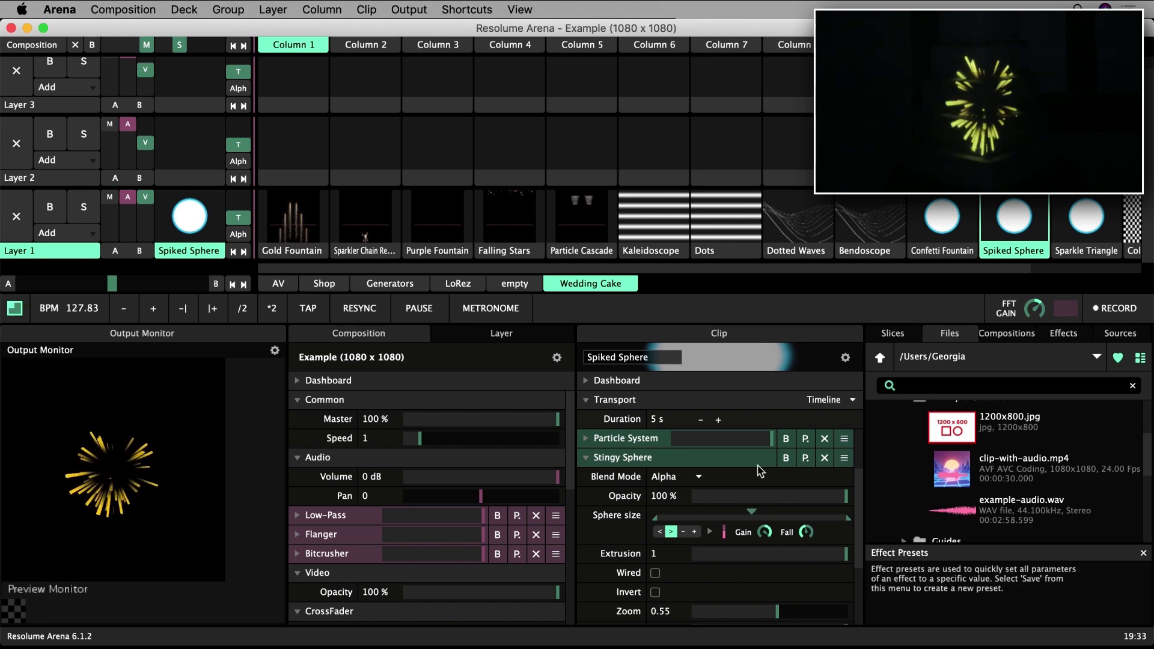
# Step: Expand the Sphere size FFT settings and restrict its reaction to the low (L) band
pyautogui.click(711, 531)
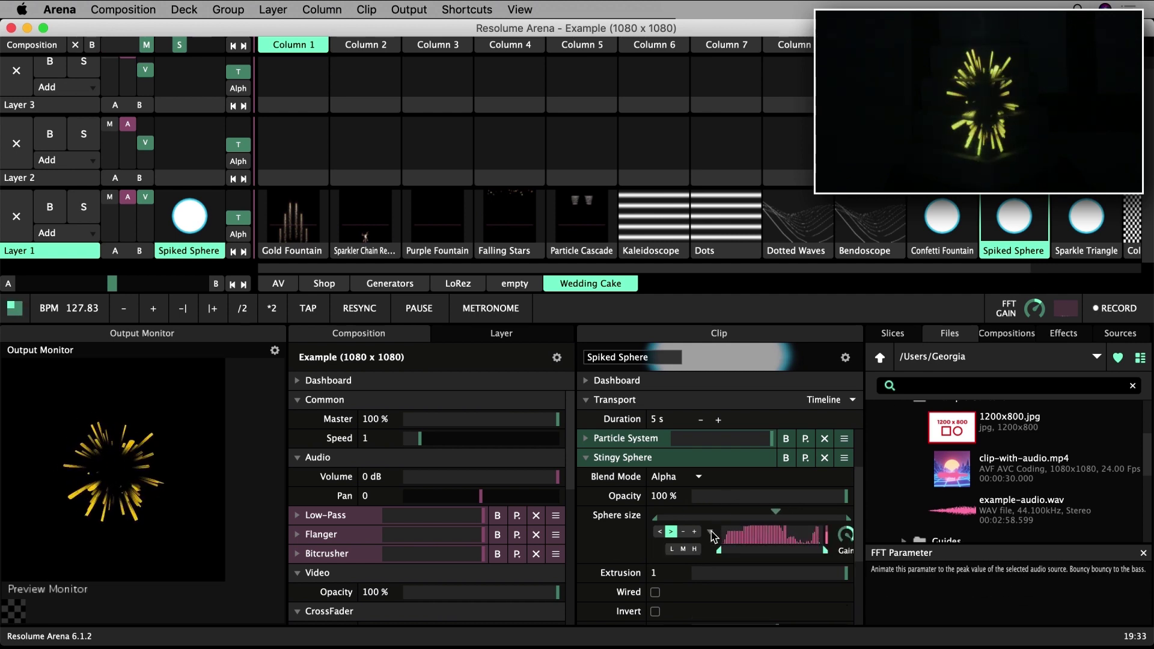
pyautogui.moveTo(825, 552)
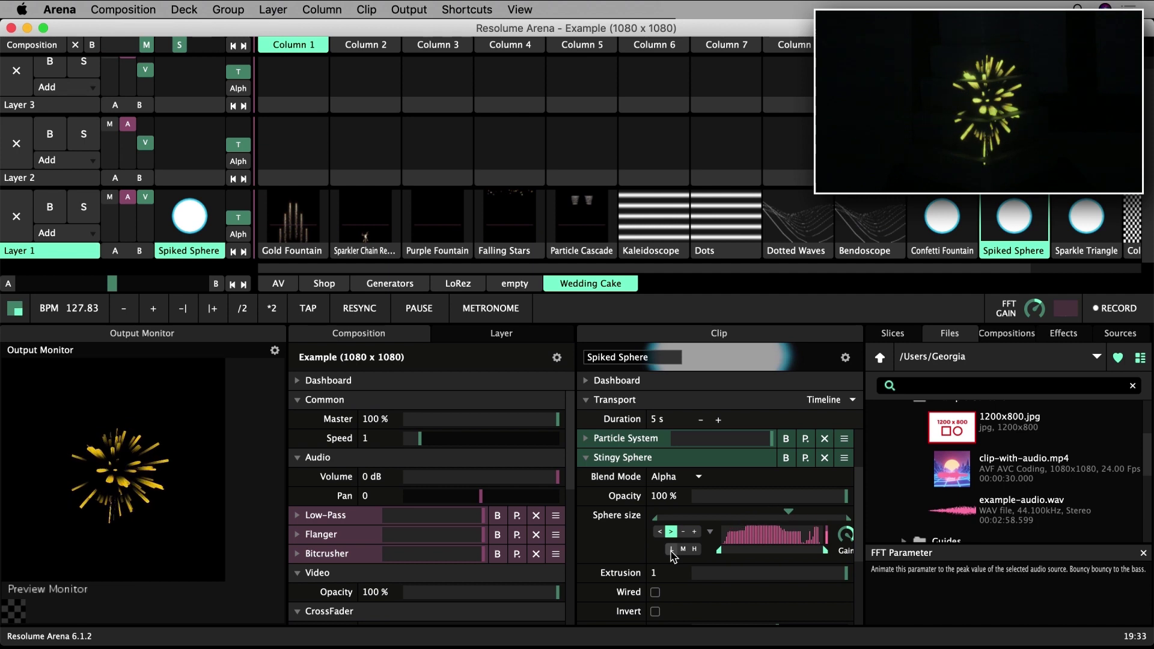
pyautogui.click(672, 549)
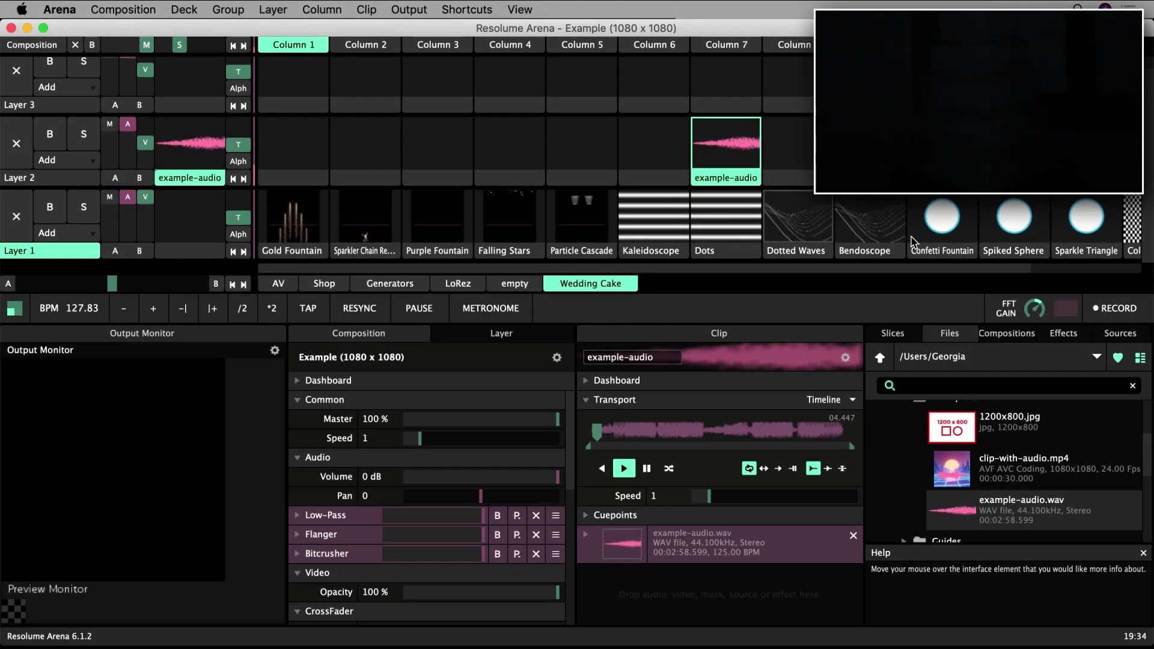
# Step: Relaunch Spiked Sphere on Layer 1 and switch its Sphere size source to Composition FFT
pyautogui.click(1086, 226)
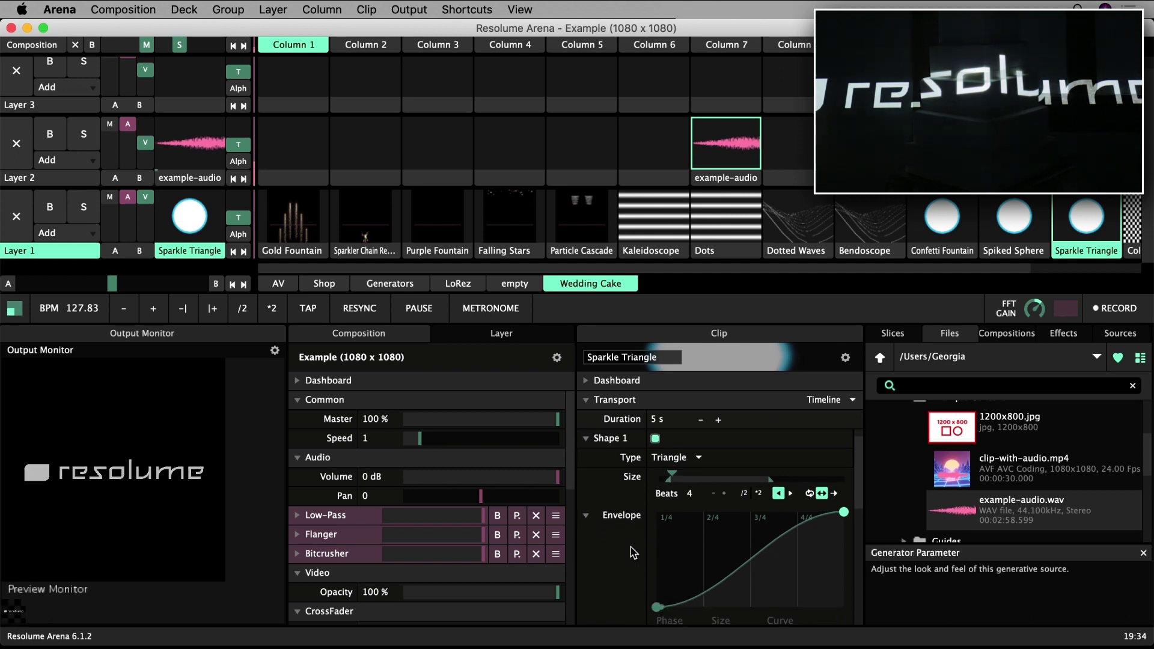
pyautogui.scroll(-1, 631, 552)
pyautogui.scroll(-5, 632, 552)
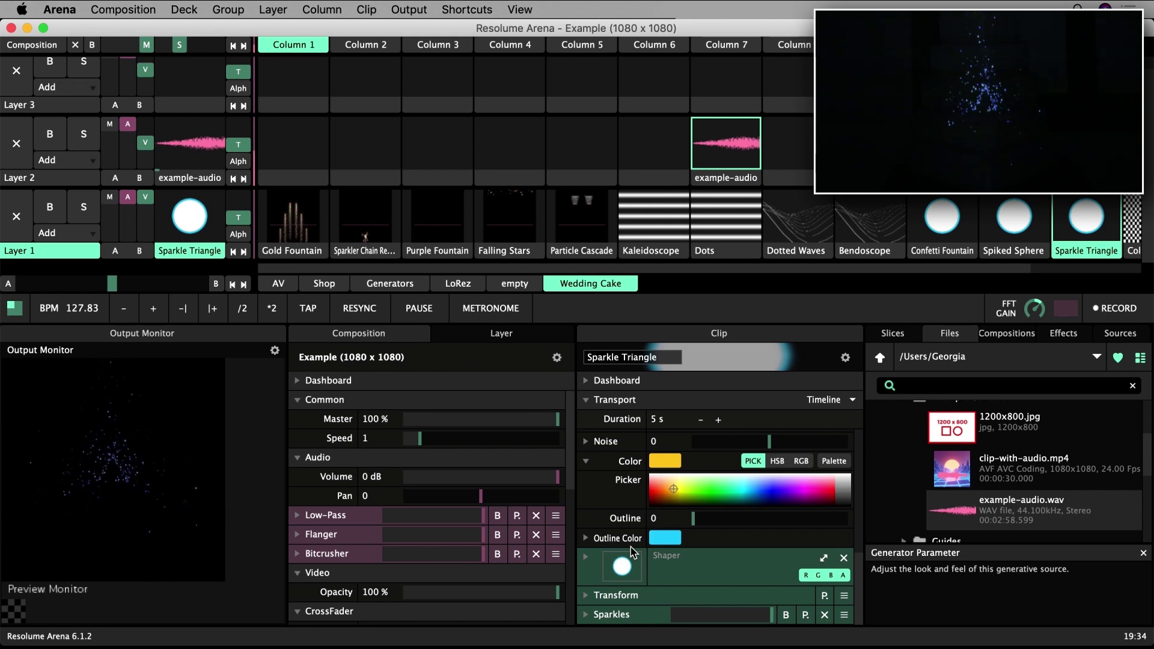
pyautogui.click(1012, 225)
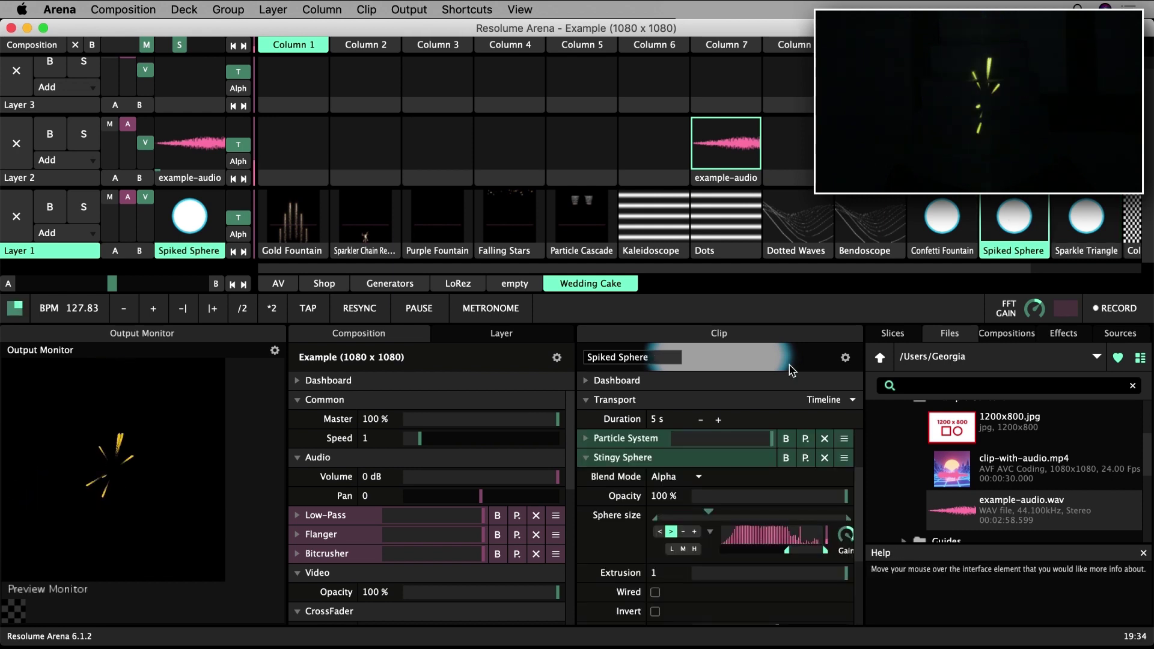
pyautogui.click(588, 517)
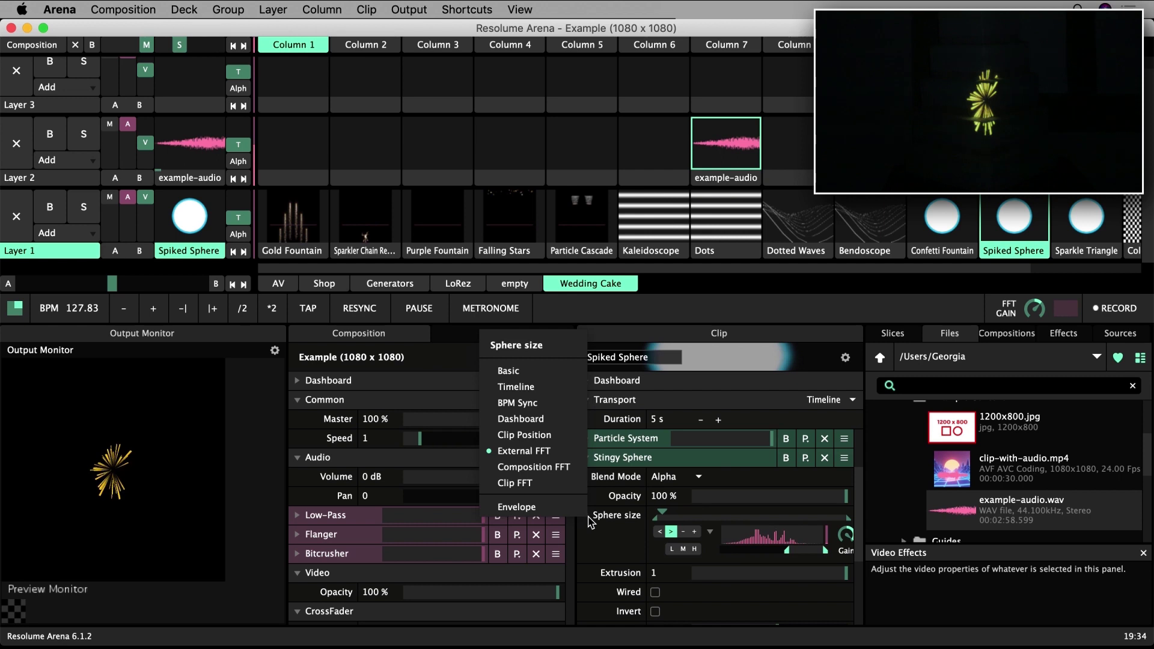
pyautogui.click(538, 468)
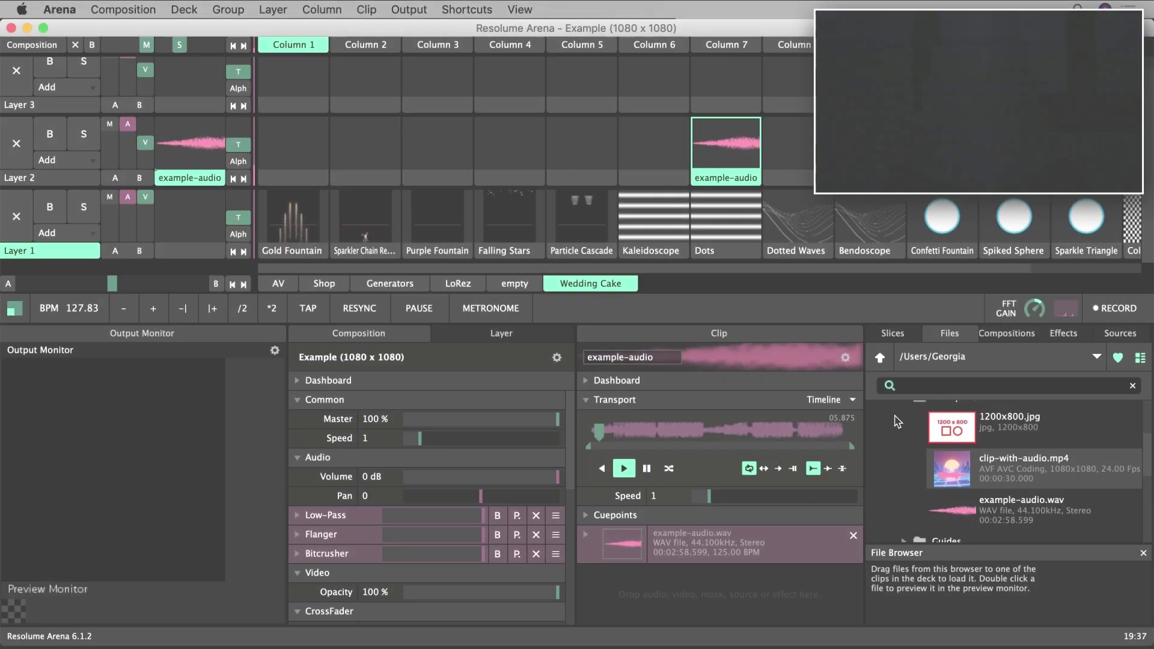
# Step: Place clip-with-audio.mp4 in Layer 2, Column 6 and drive its Scale with Clip FFT
pyautogui.moveTo(952, 469); pyautogui.dragTo(648, 146)
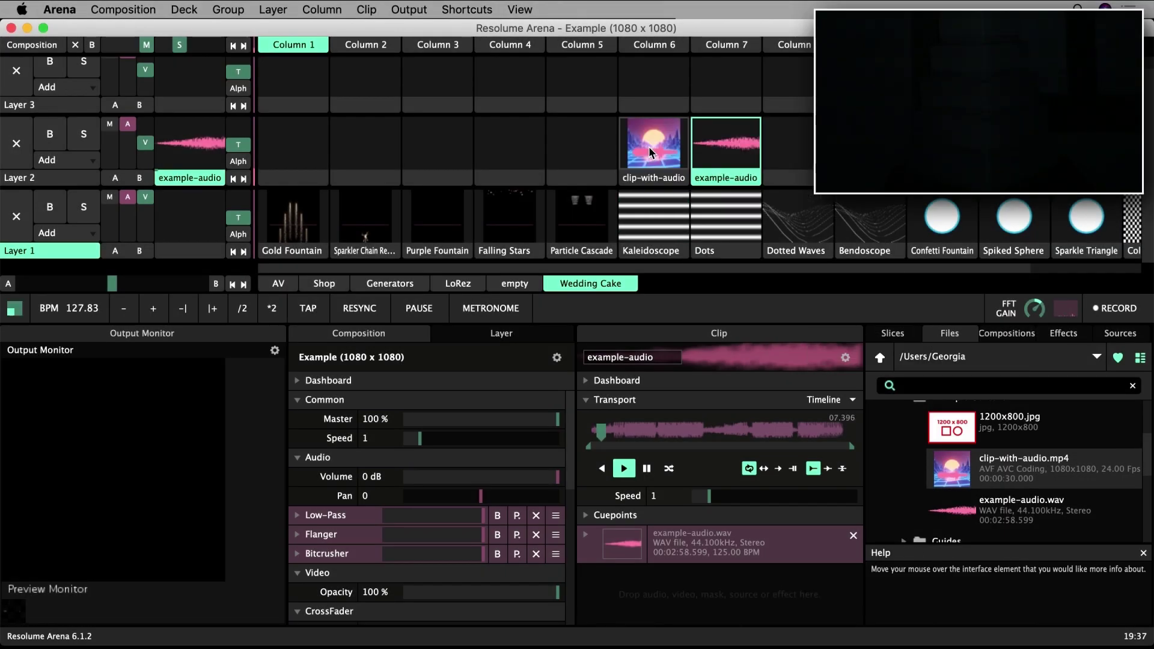
pyautogui.click(648, 183)
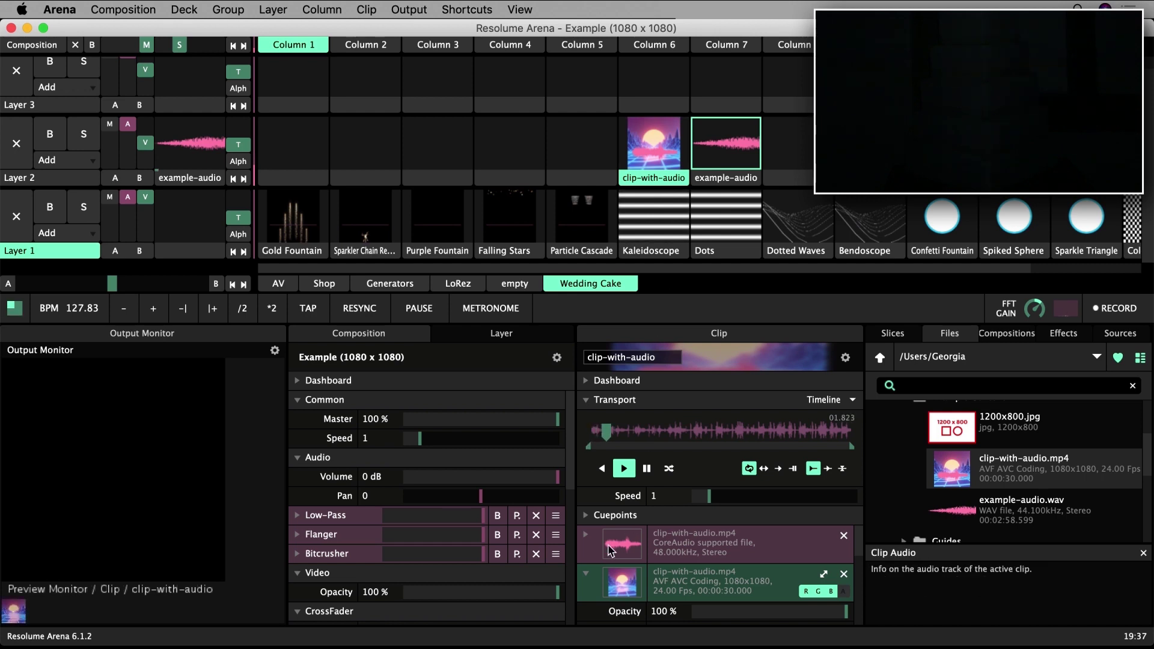
pyautogui.scroll(-5, 611, 550)
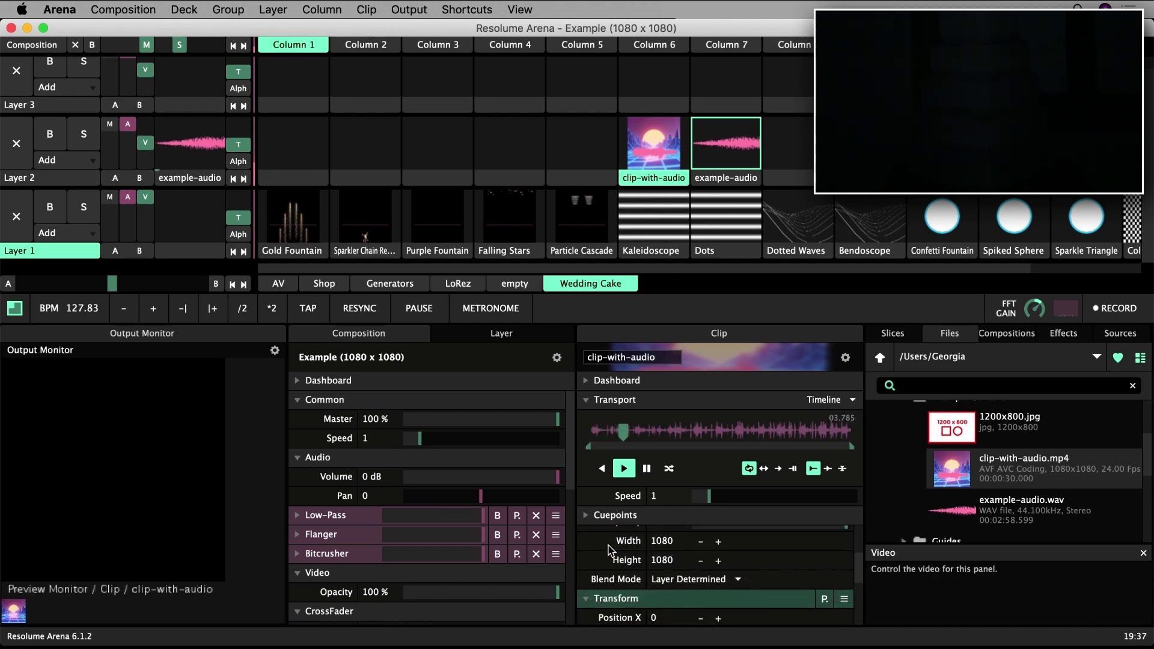
pyautogui.scroll(-4, 610, 550)
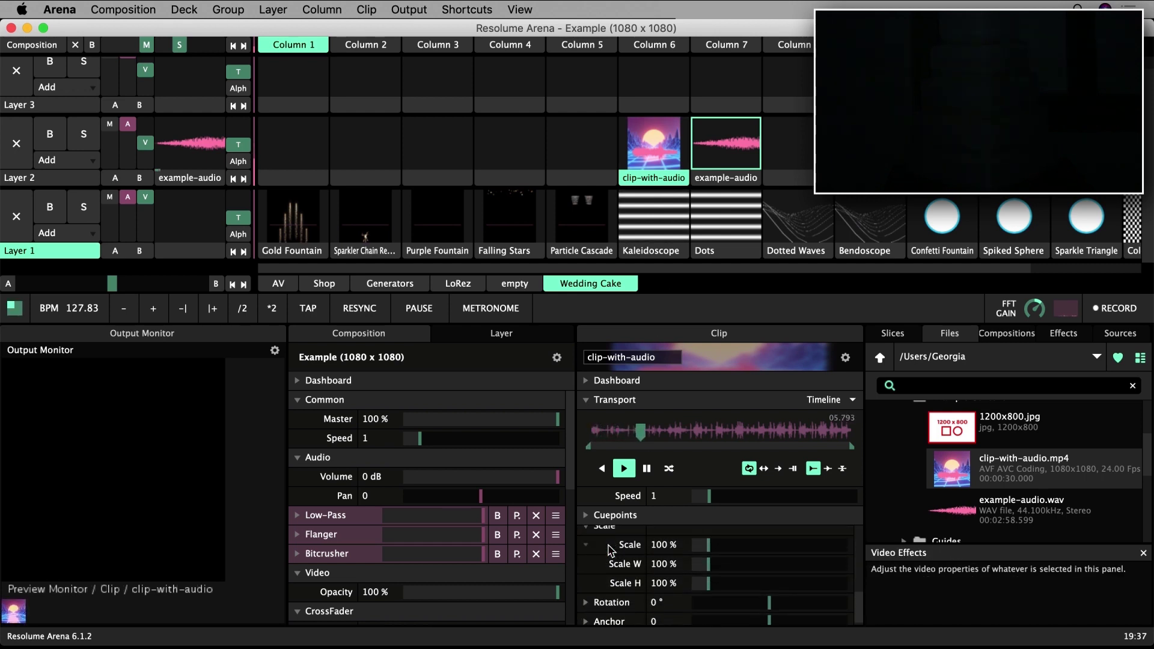
pyautogui.click(587, 551)
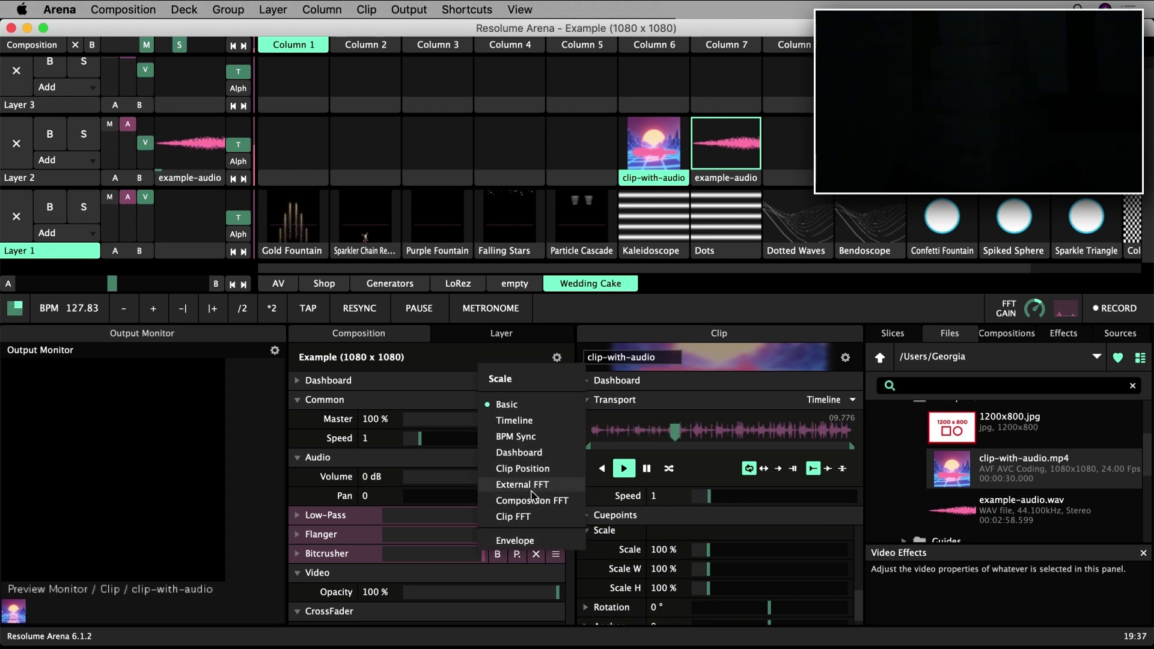
pyautogui.click(514, 517)
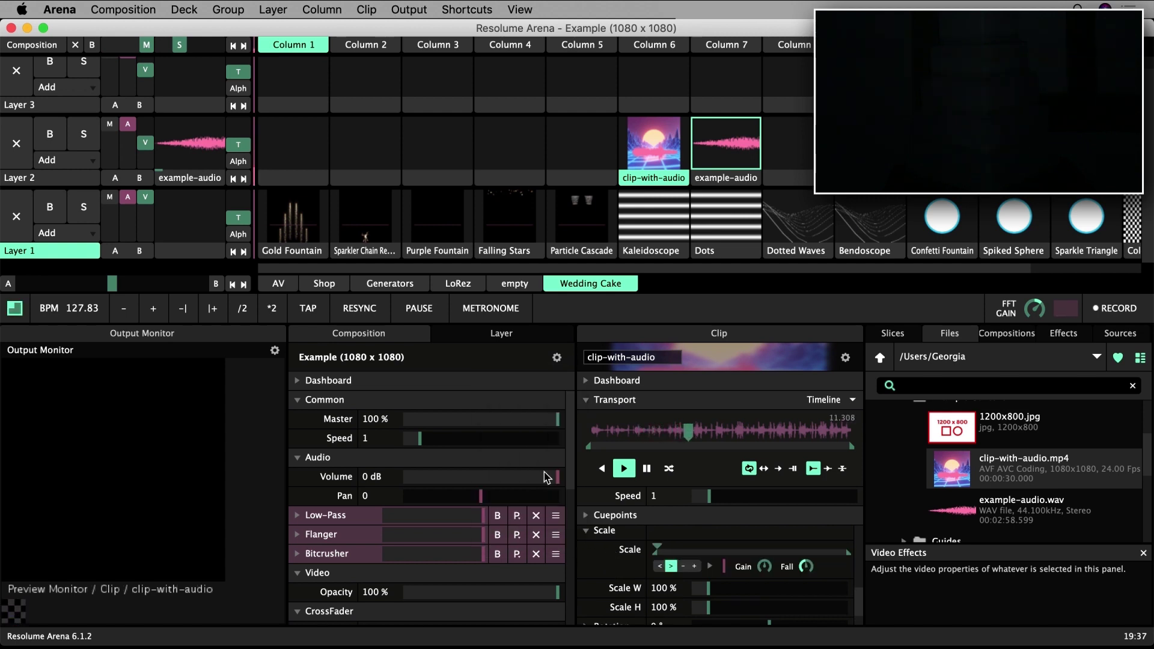
# Step: Launch clip-with-audio and lower its Scale range maximum to 824.88
pyautogui.click(666, 150)
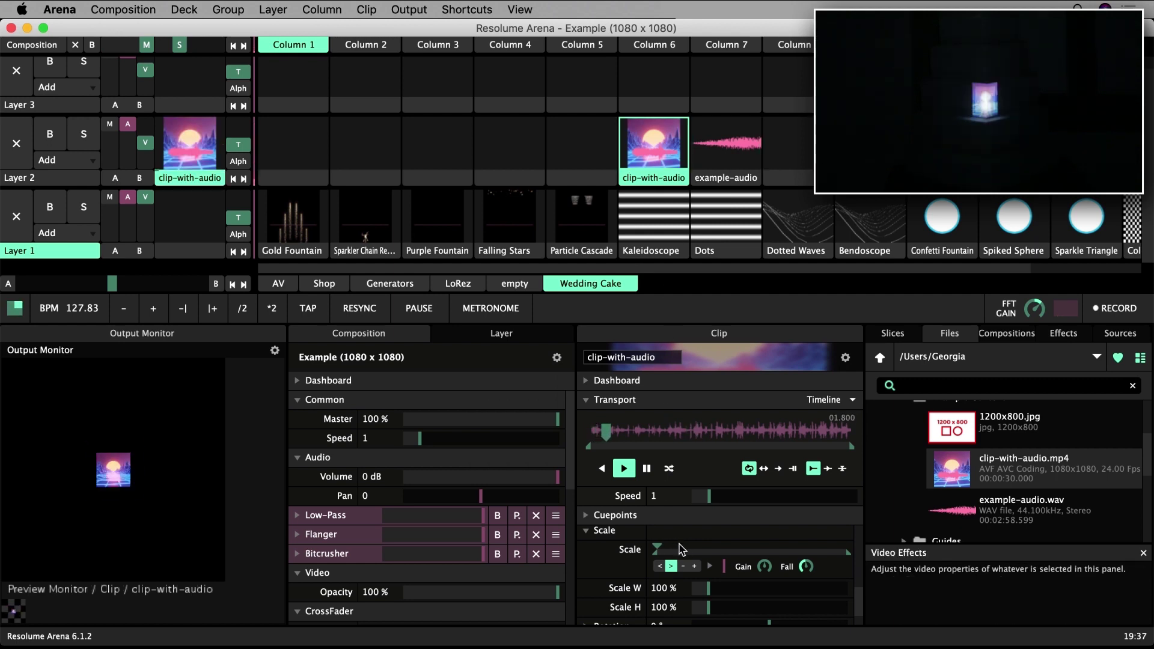
pyautogui.moveTo(674, 552)
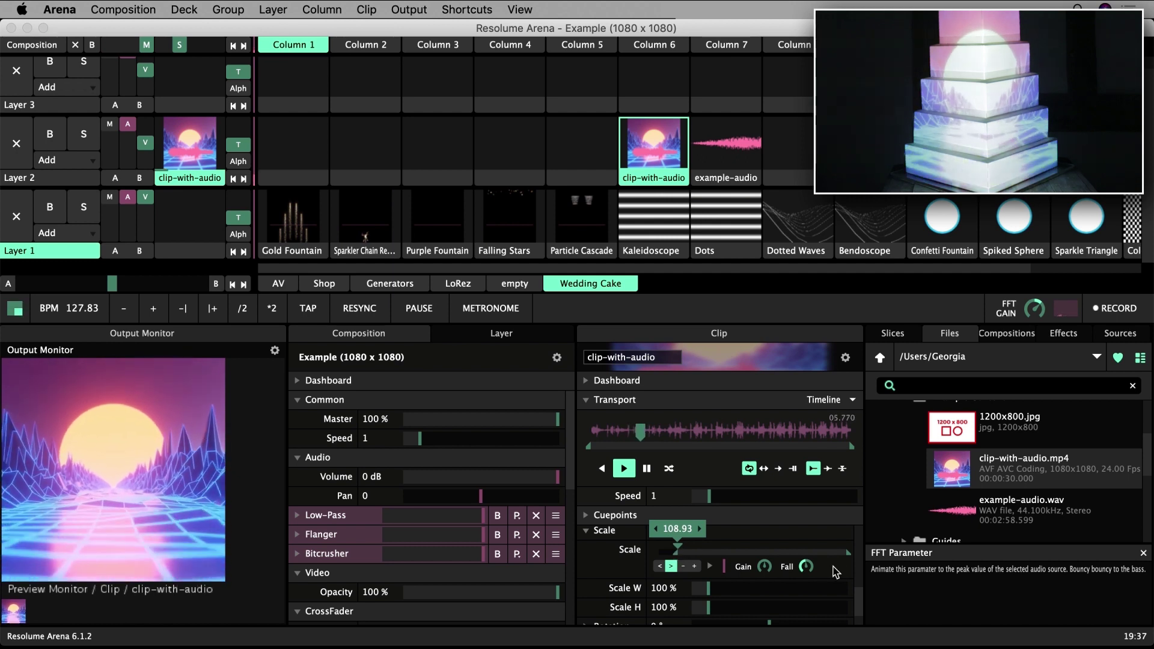
pyautogui.moveTo(848, 552); pyautogui.dragTo(809, 556)
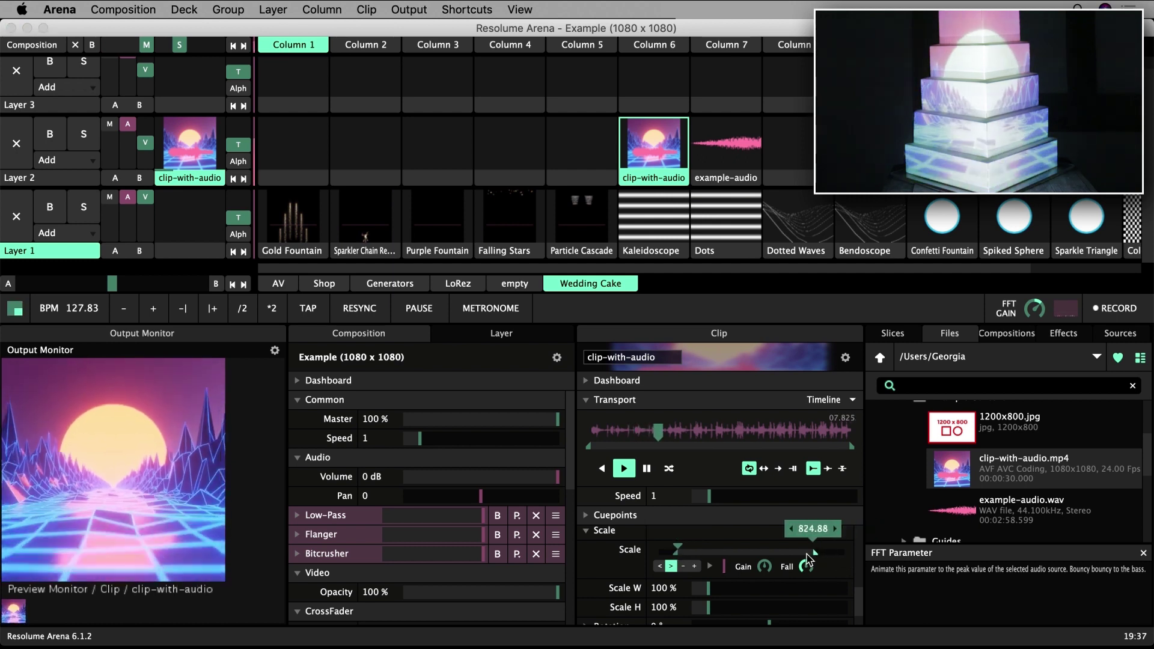